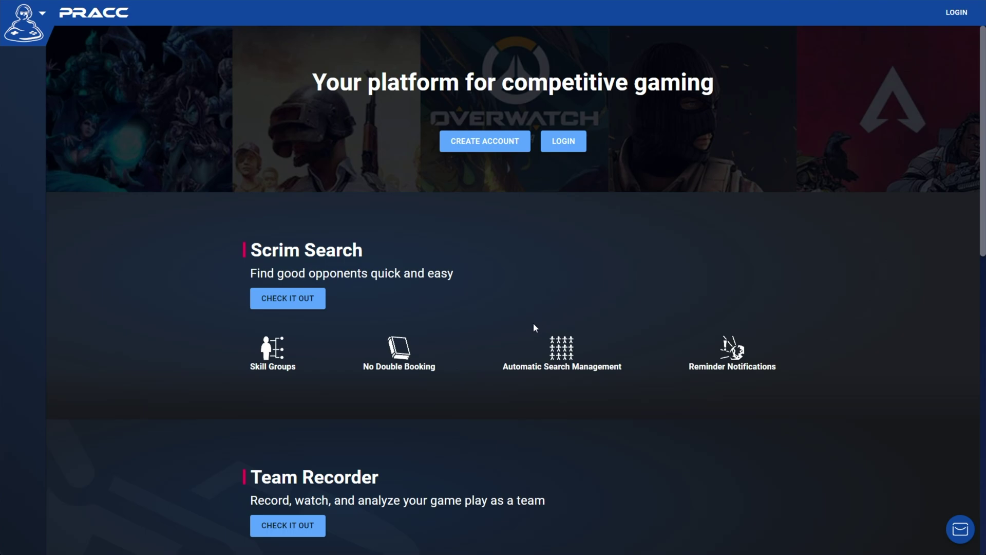
Step: Find the Performance section on the PRACC home page and open its product page
middle_click(678, 246)
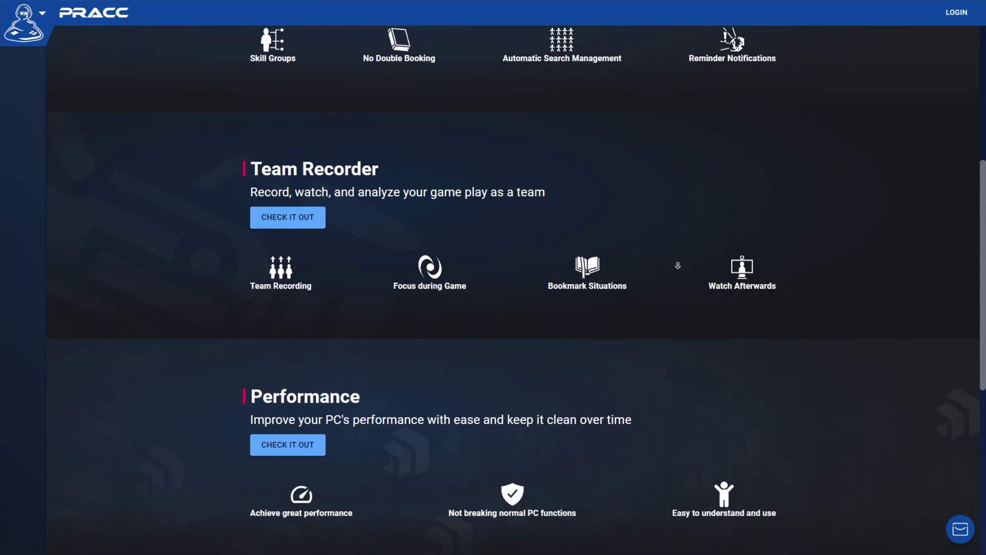
scroll(677, 265, down, 2)
middle_click(678, 265)
drag(356, 222, 233, 225)
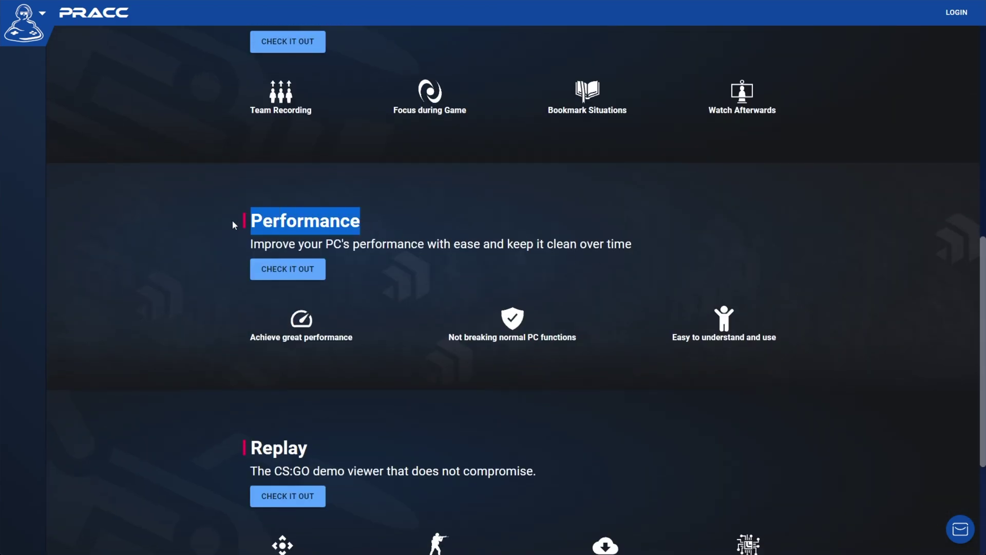
click(372, 291)
click(306, 269)
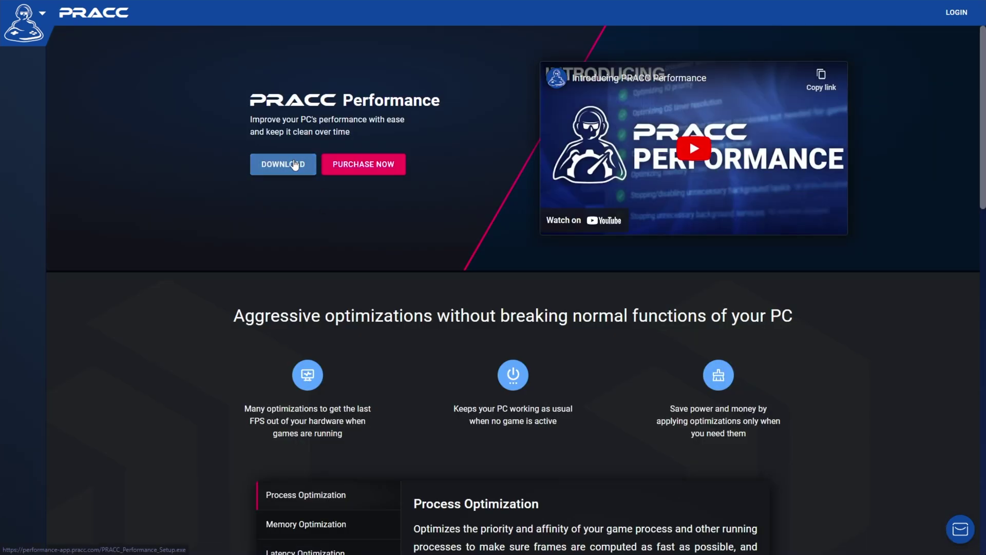
Step: Download the PRACC Performance installer and look over the optimization categories on the product page
click(294, 165)
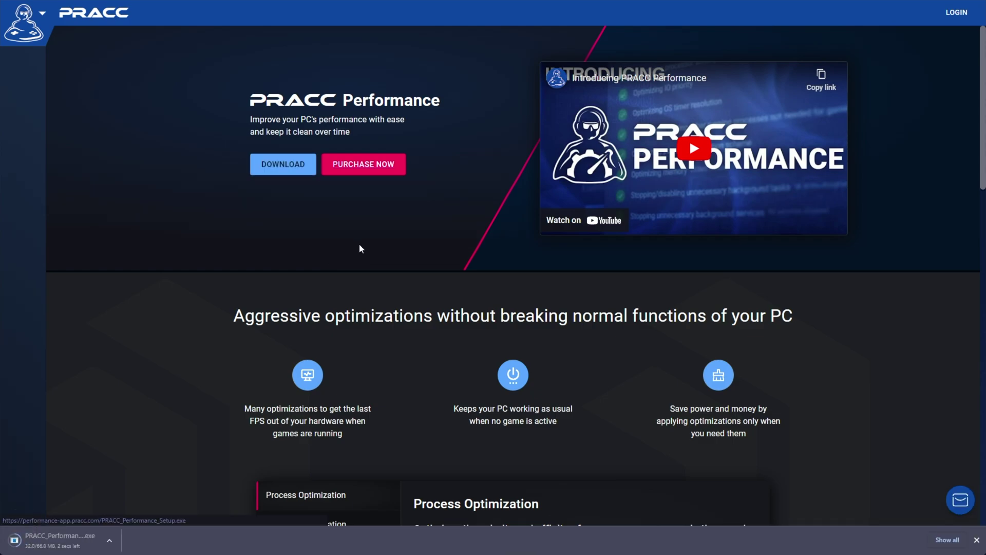
middle_click(378, 222)
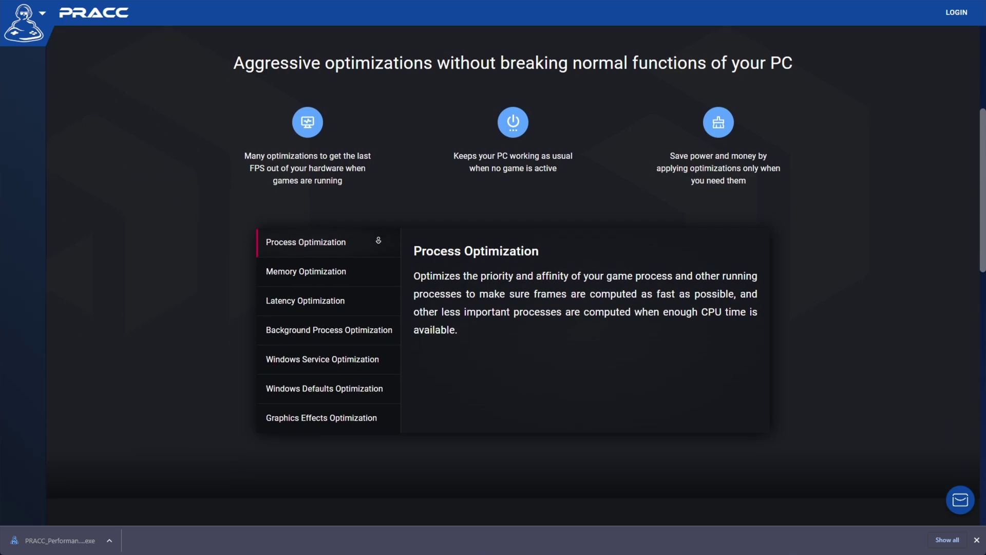
middle_click(379, 240)
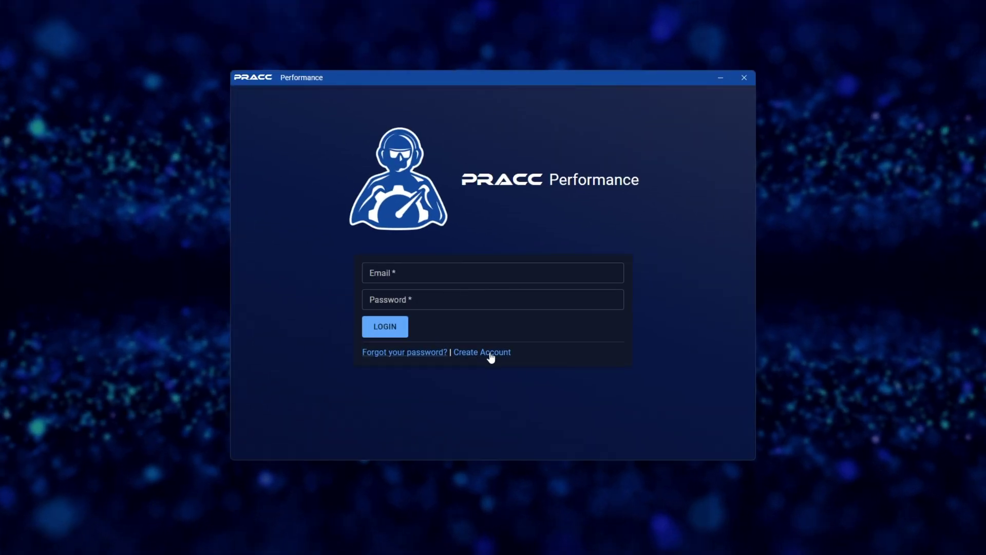
Step: Log in to PRACC Performance with the account e-mail and password and open the game process selection
click(491, 357)
click(450, 277)
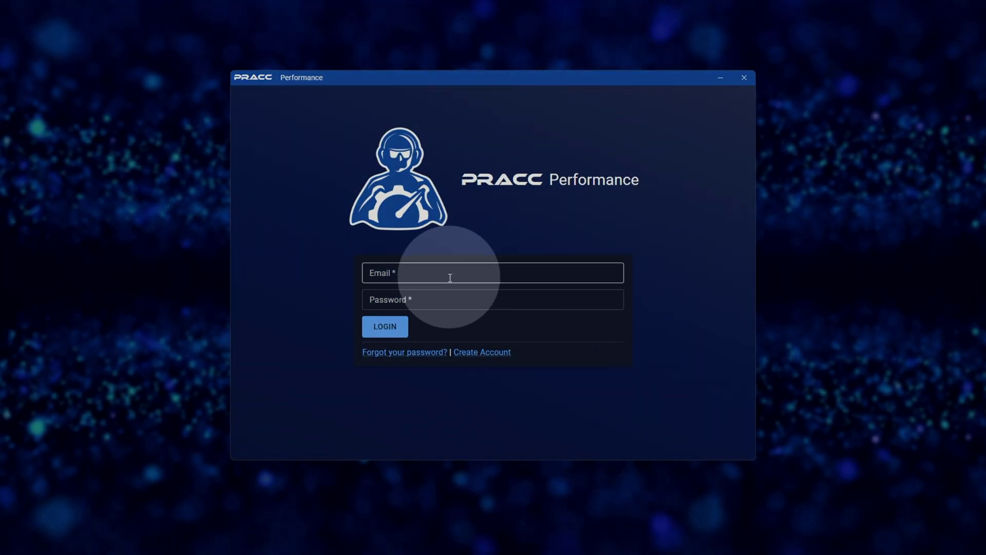
key(ctrl+v)
click(508, 306)
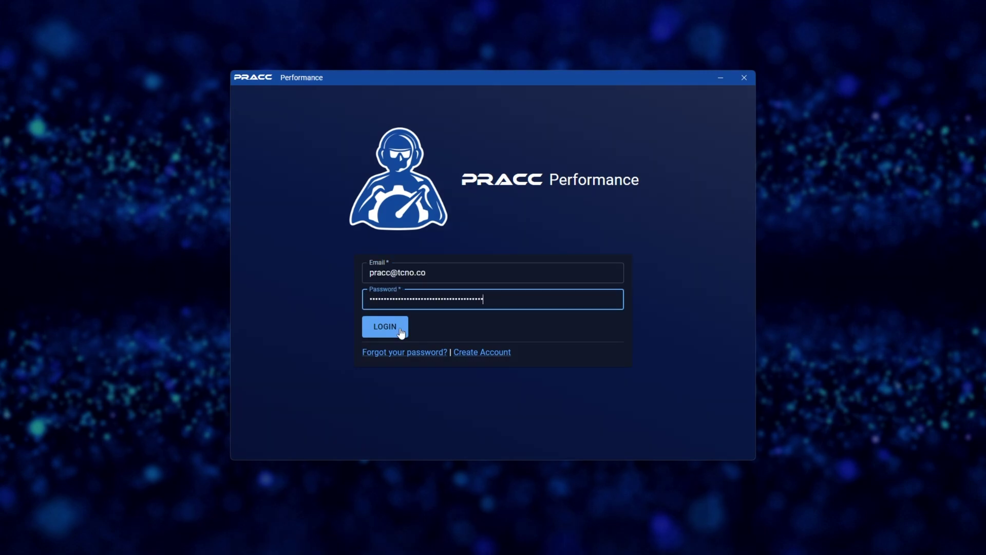
click(402, 331)
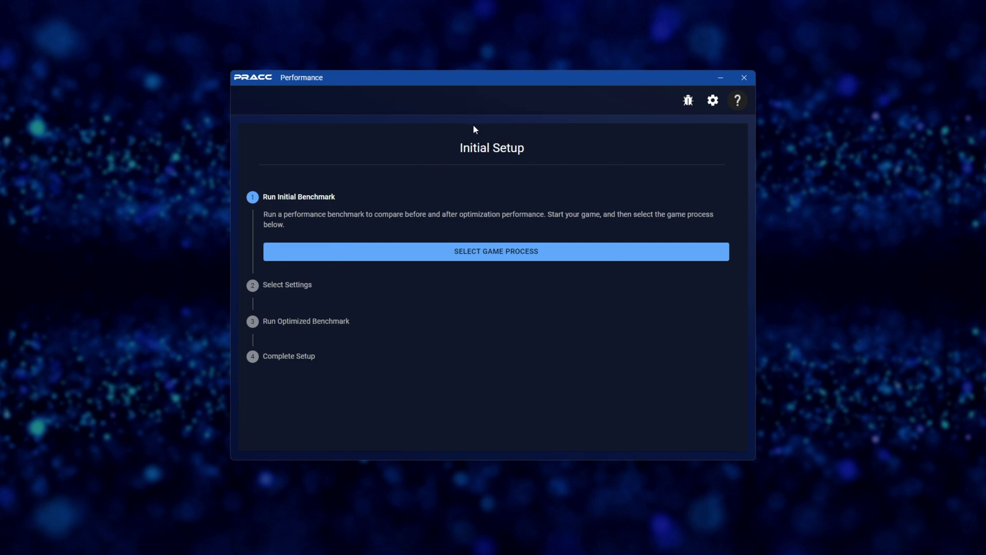
click(472, 247)
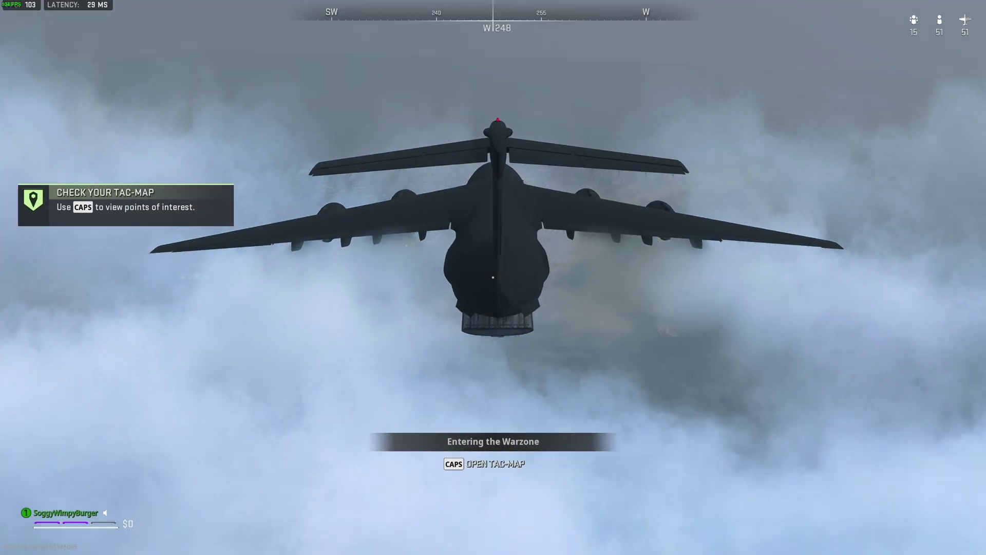
Step: In the Warzone match, check the tac-map, jump from the plane and deploy the parachute over Oganikku Farms
key(Caps_Lock)
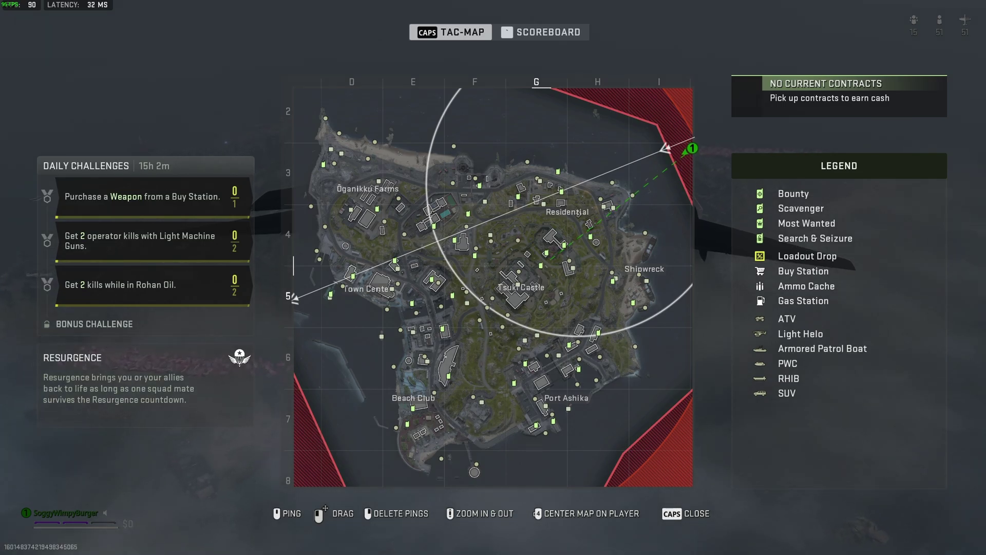
key(Caps_Lock)
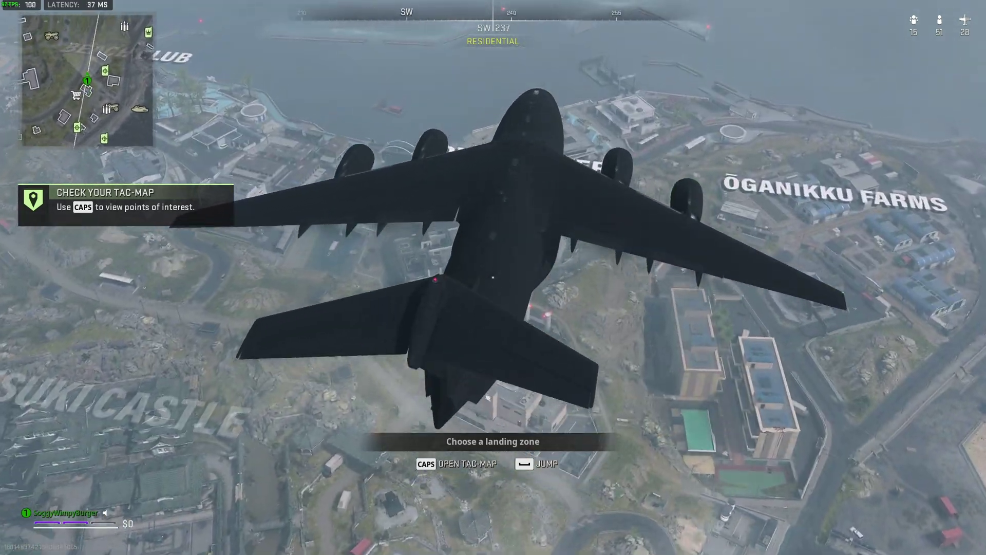
key(space)
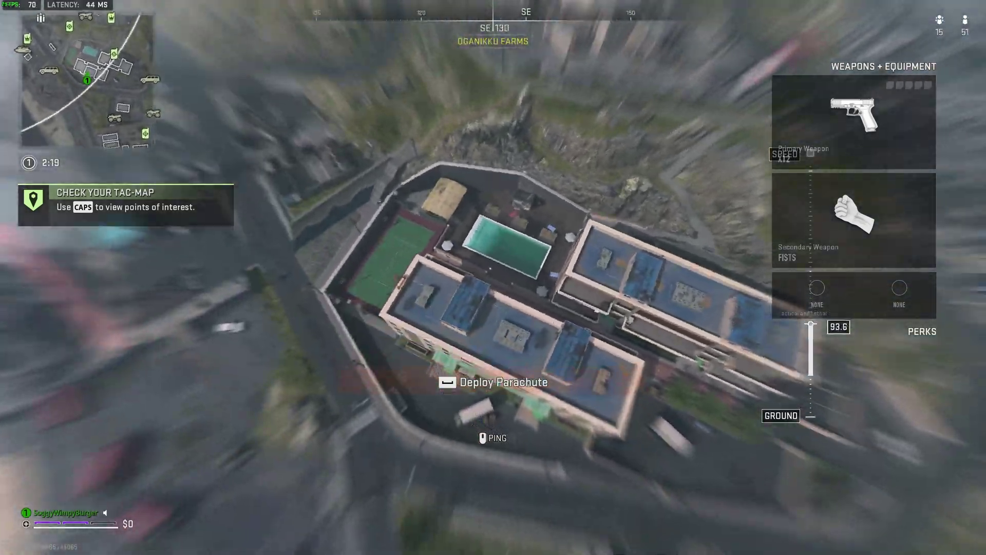
key(space)
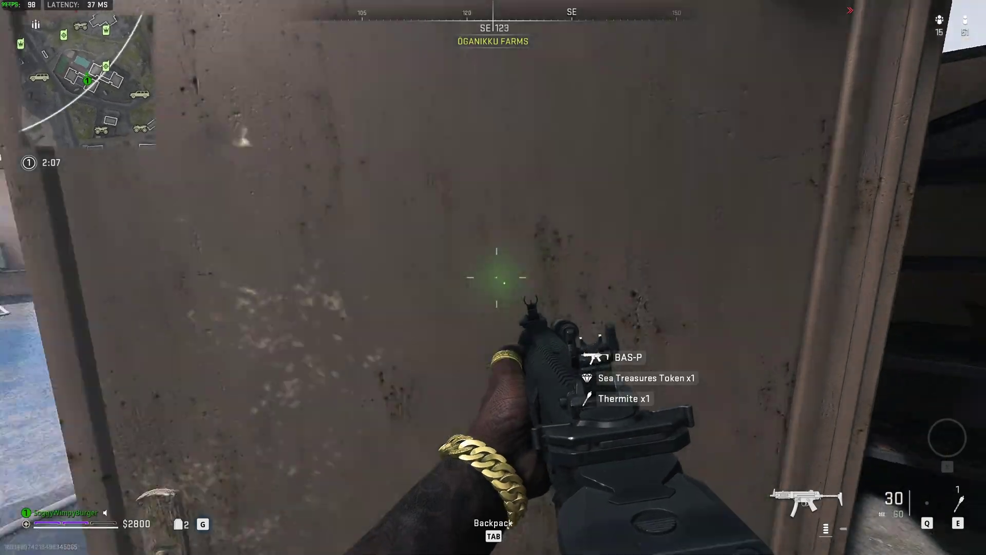
Step: Move the character across the rooftop and onto the blue metal roof at Oganikku Farms
key(w)
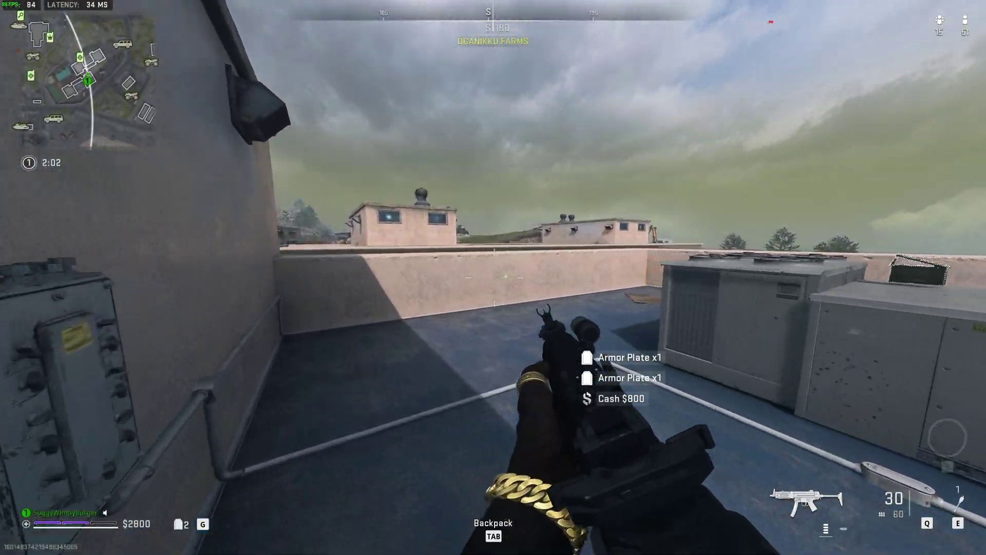
key(b)
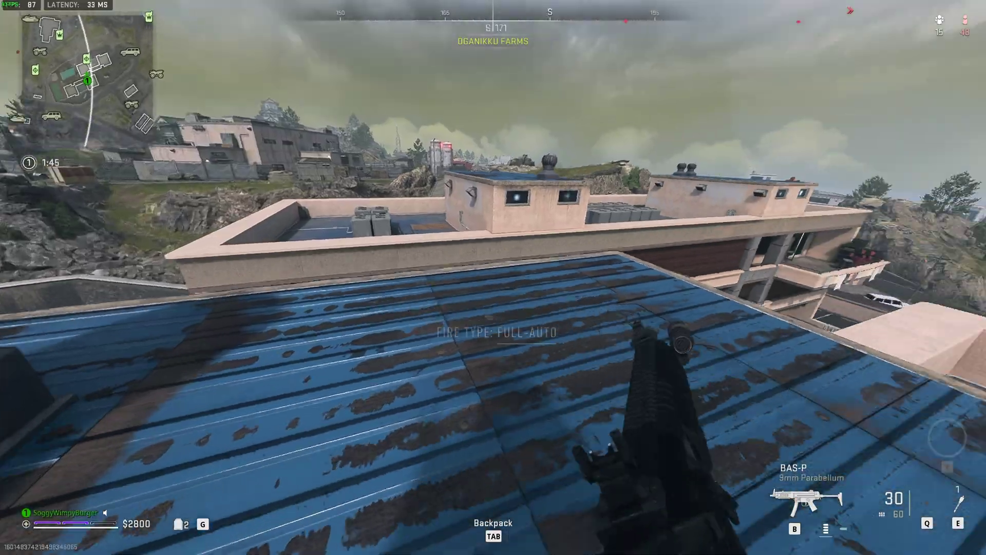
key(i)
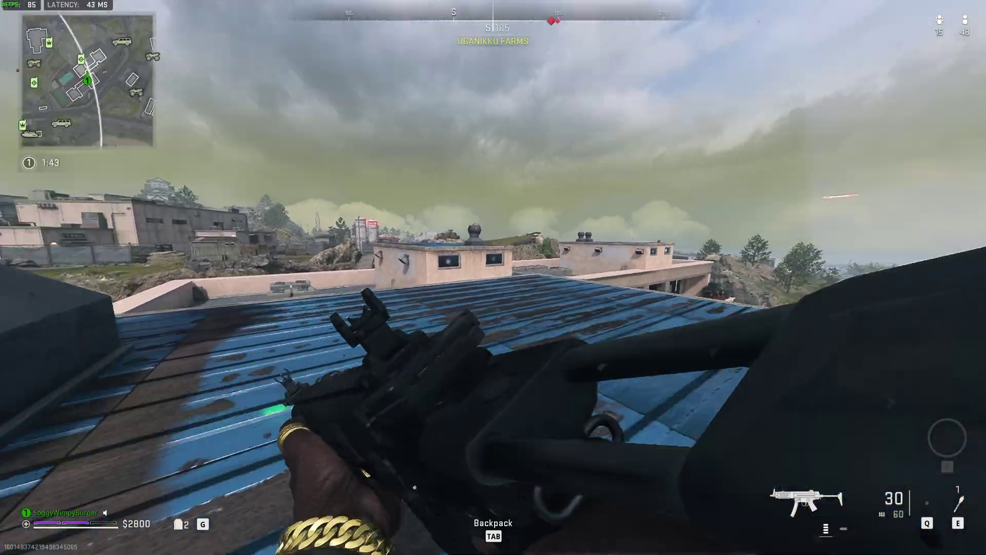
key(w)
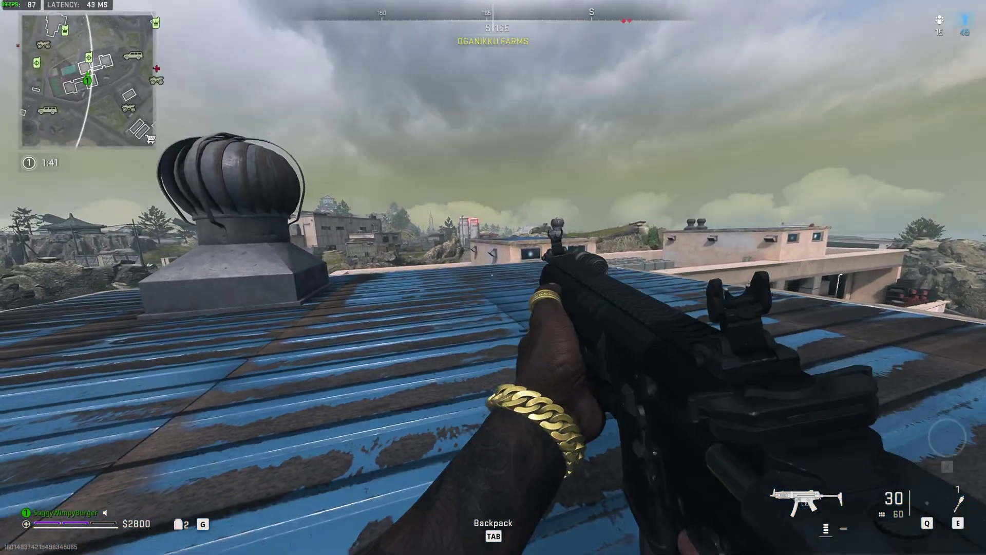
Step: Set the gameplay custom frame rate limit to 300 in the game's graphics display settings and return to the match
key(Escape)
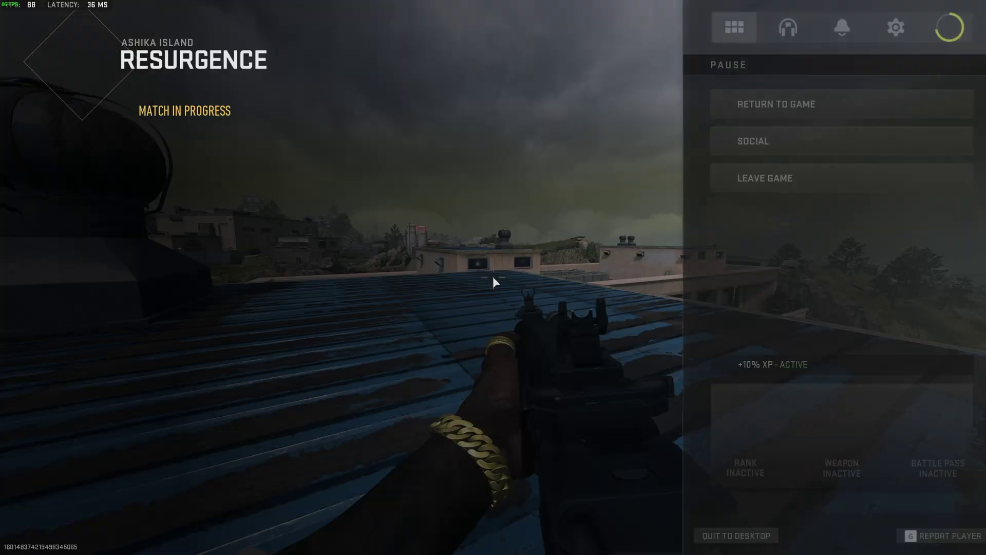
click(860, 27)
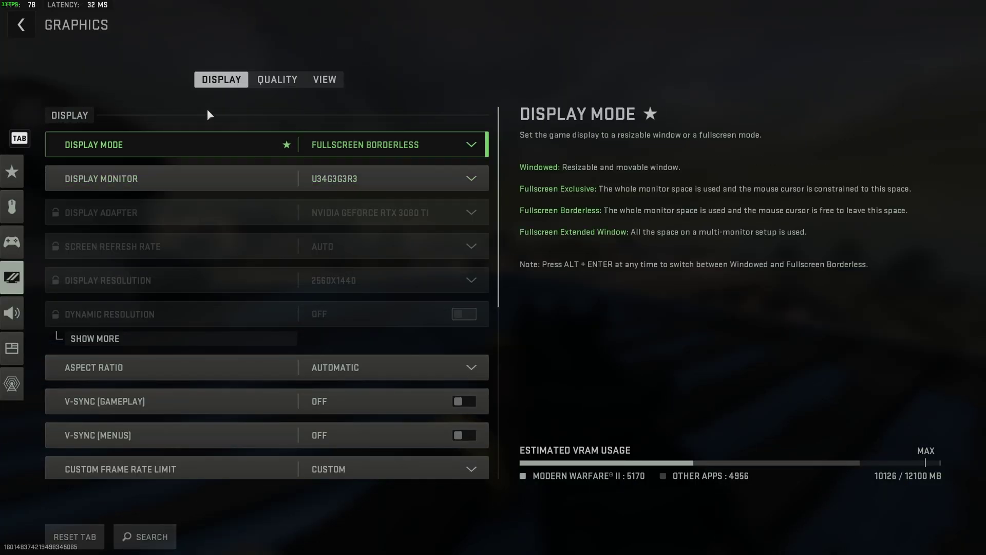
scroll(289, 276, down, 4)
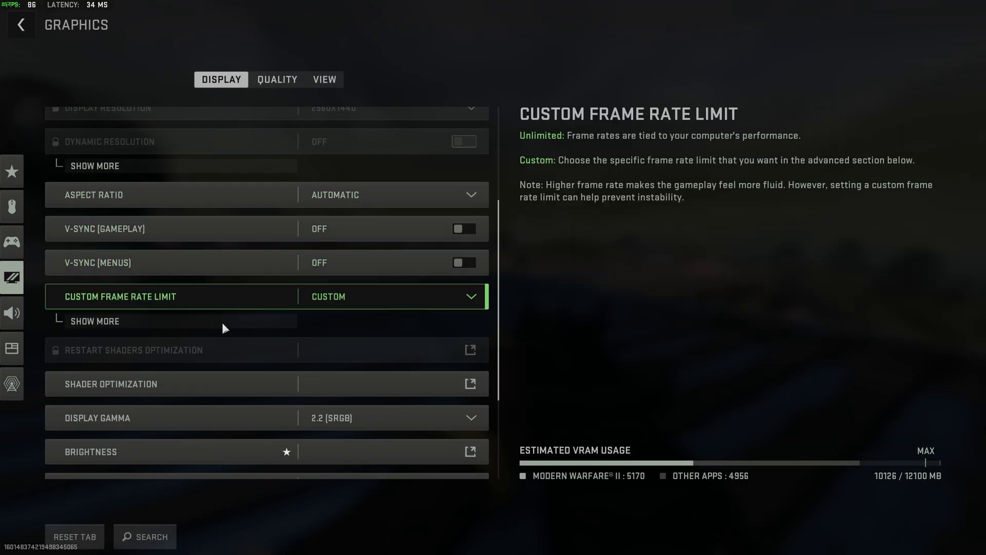
click(217, 323)
drag(455, 327, 477, 327)
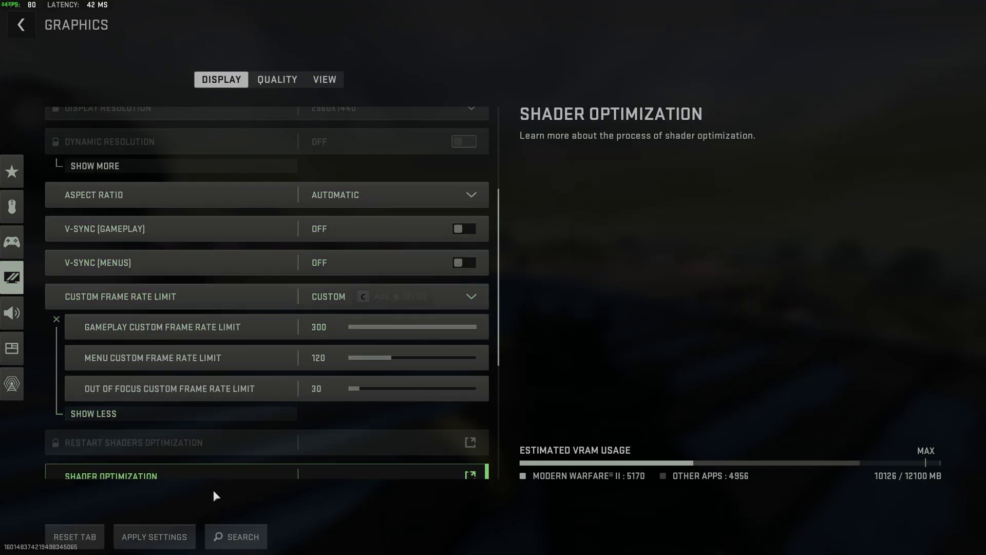
key(Escape)
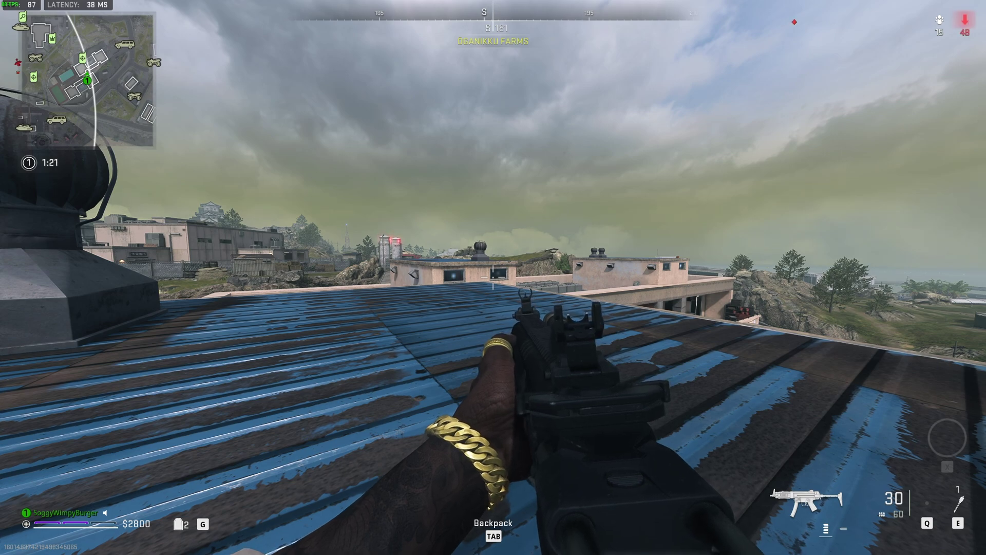
Step: Switch to PRACC Performance and select cod.exe as the game process for the initial benchmark
key(alt+Tab)
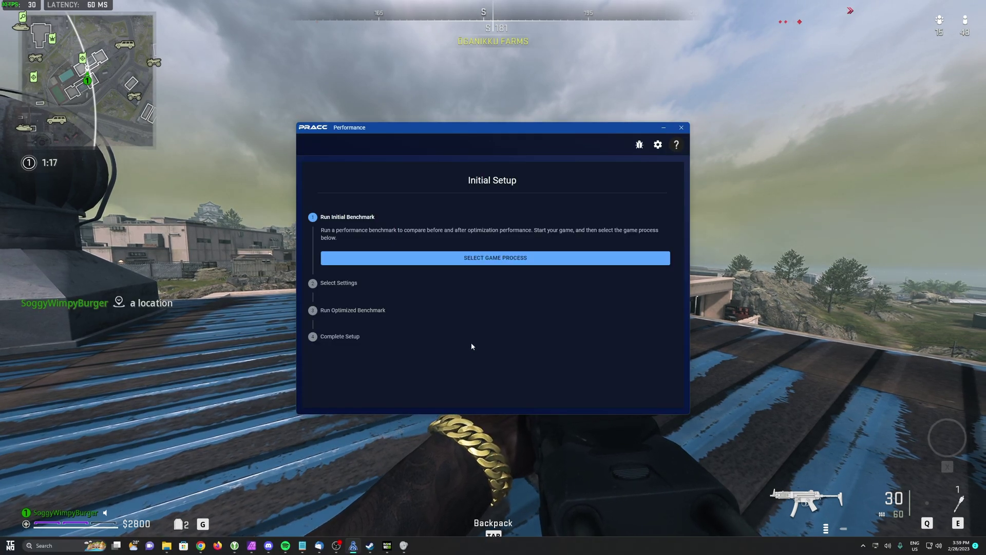
click(498, 258)
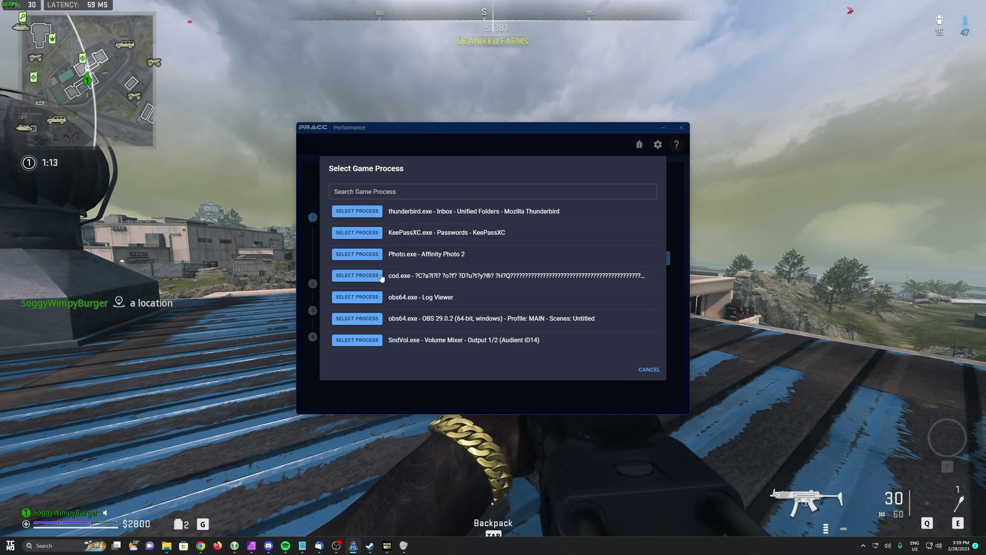
click(357, 276)
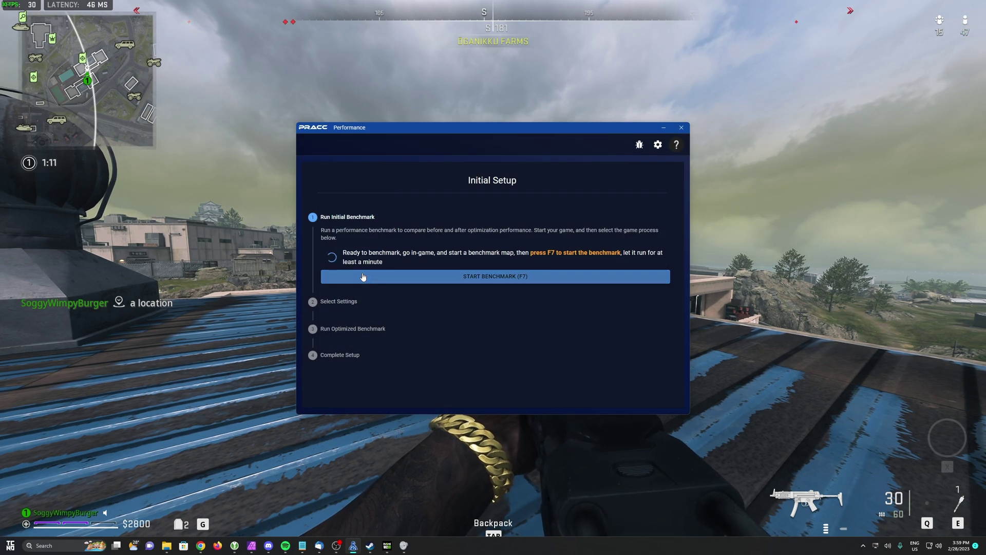
Step: Return to the match to position the character on the blue roof, and start the initial benchmark in PRACC Performance
key(alt+Tab)
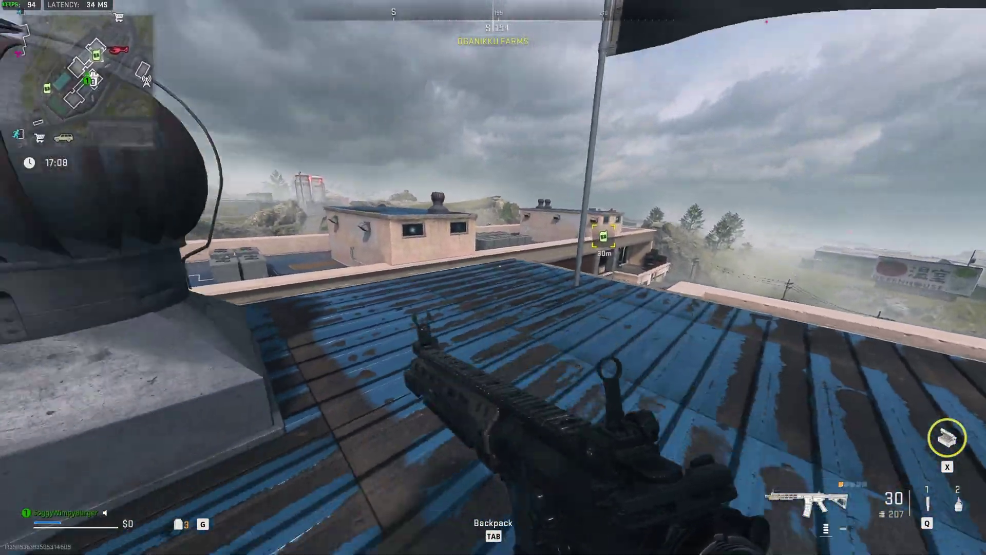
key(d)
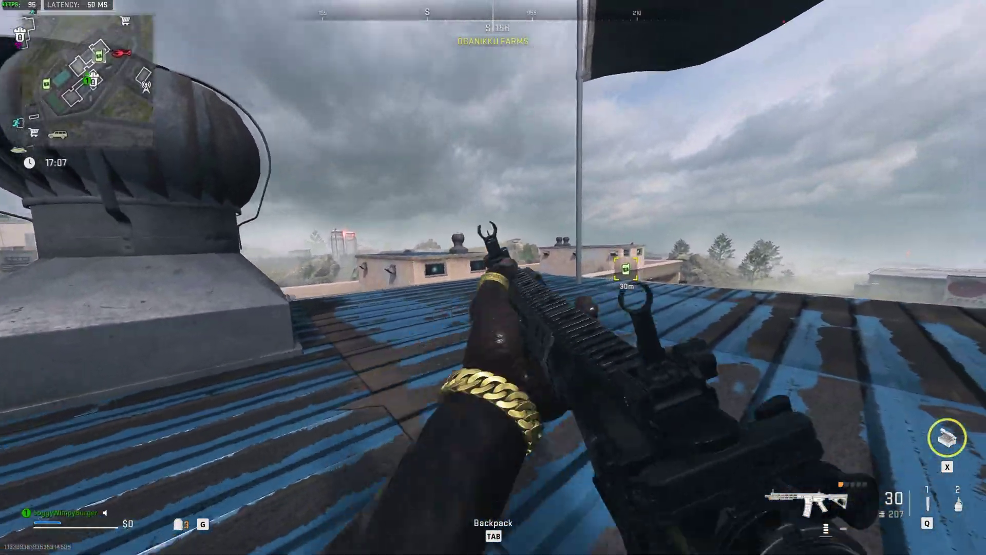
key(w)
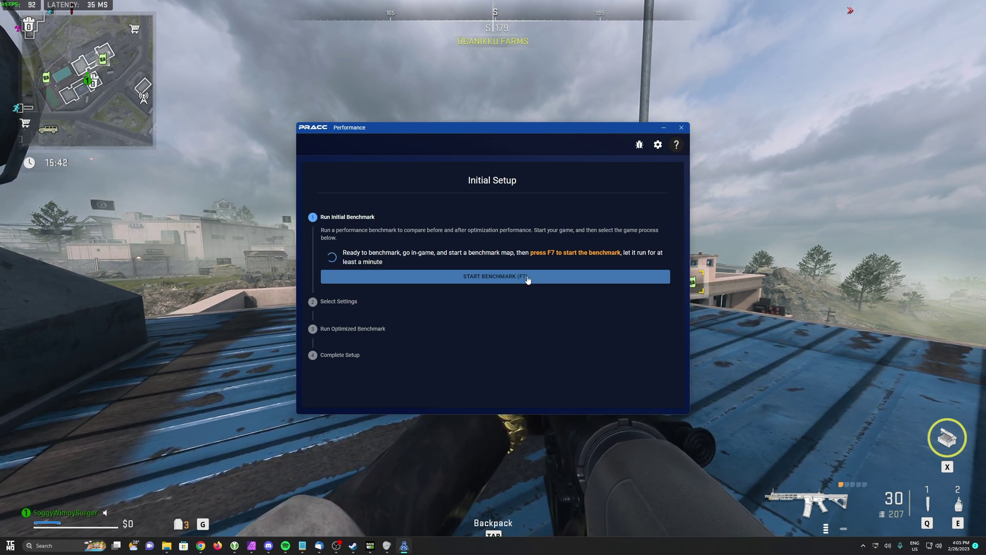
click(561, 280)
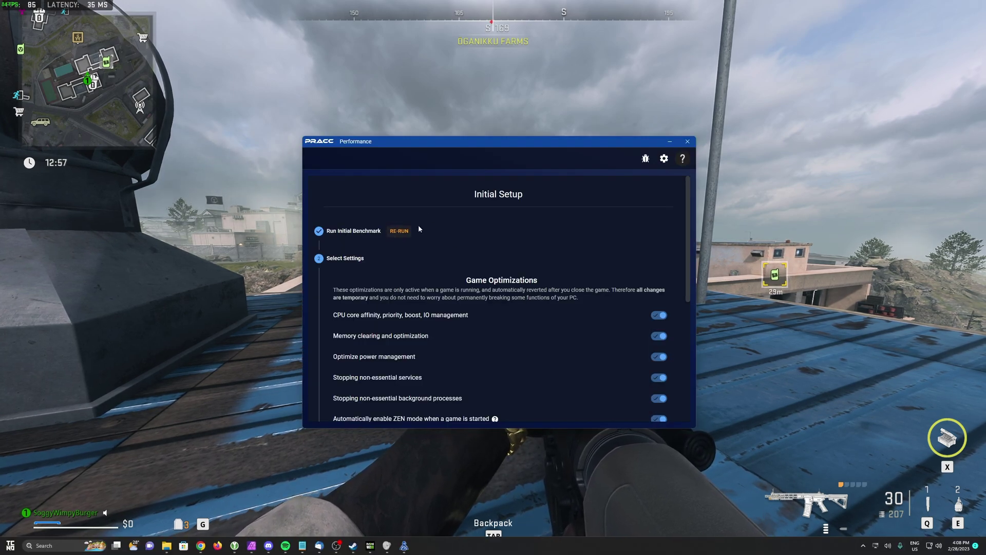
Step: Turn off automatic ZEN mode when a game starts, leave the other optimizations enabled, and continue to the optimized benchmark
drag(691, 216, 688, 238)
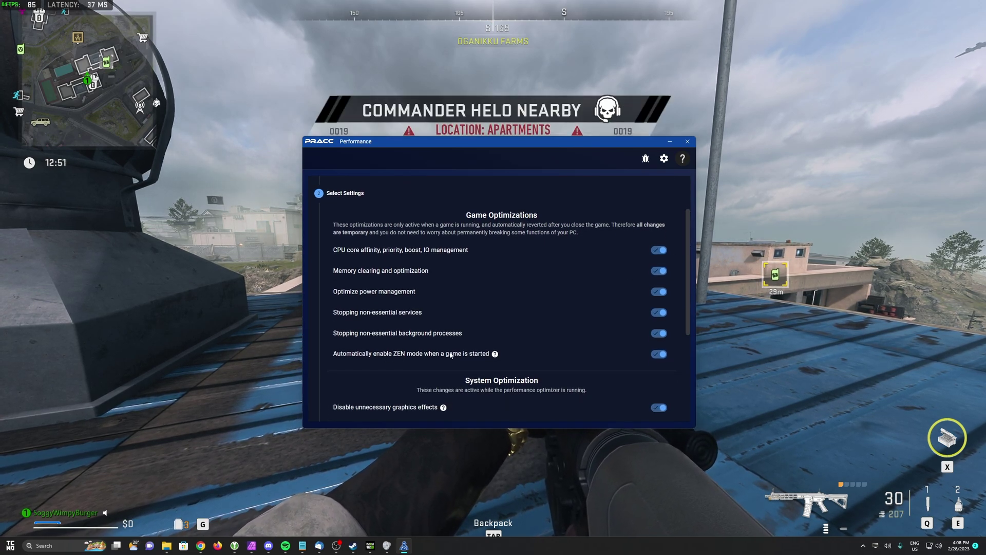
click(655, 354)
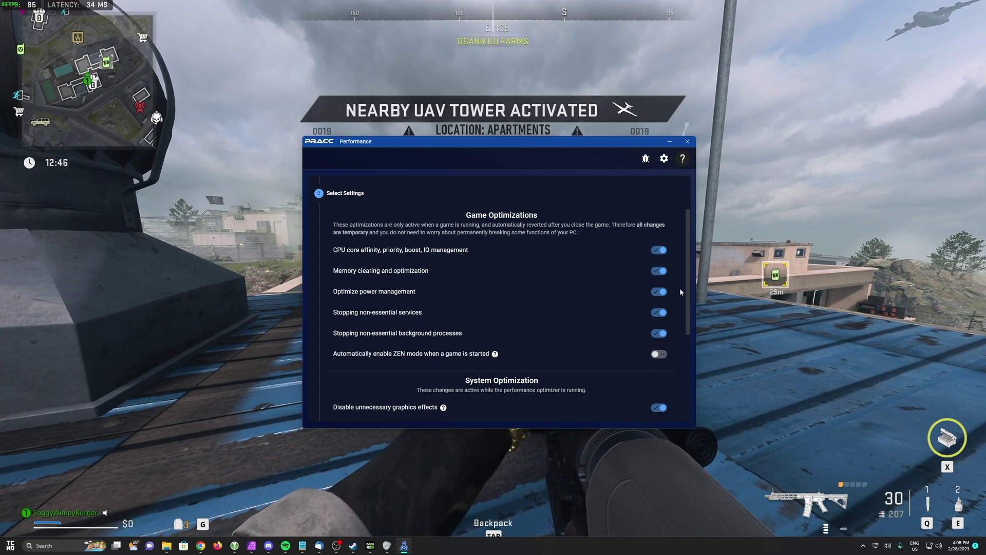
scroll(688, 303, down, 1)
scroll(692, 308, down, 4)
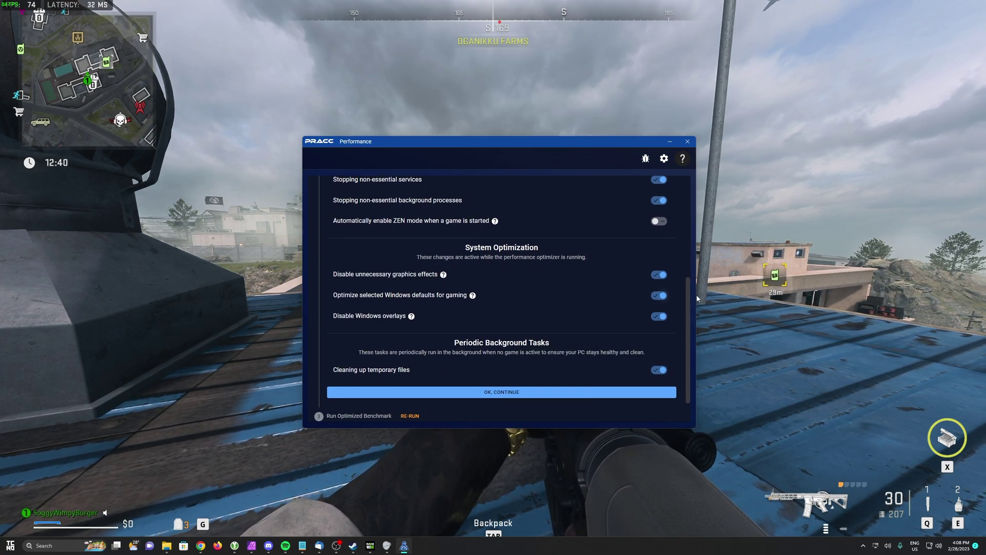
drag(688, 295, 690, 227)
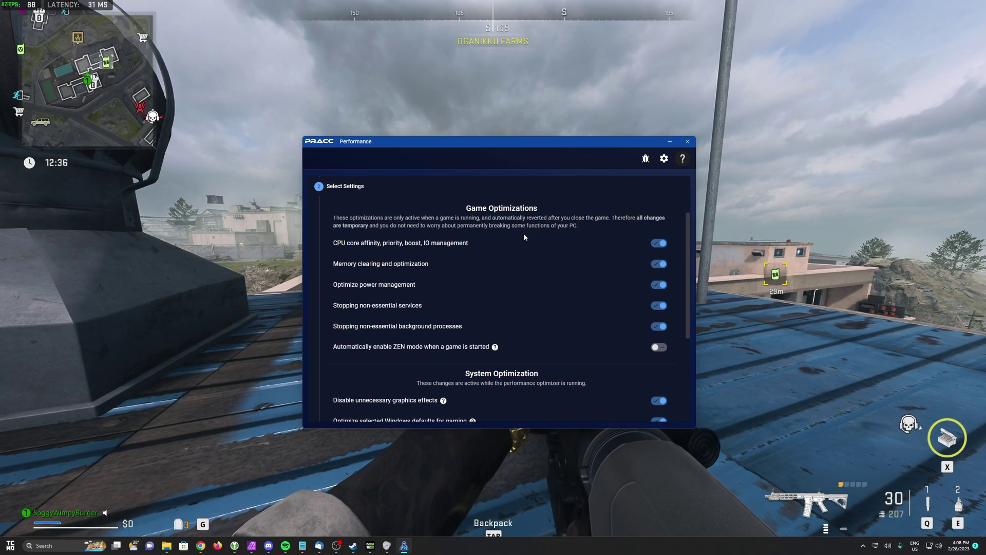
drag(686, 243, 679, 356)
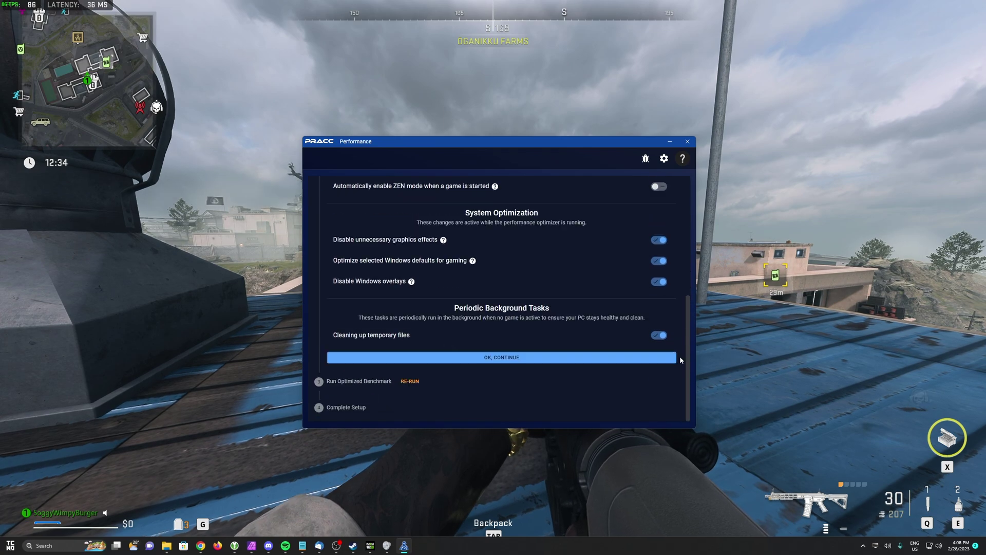
click(492, 358)
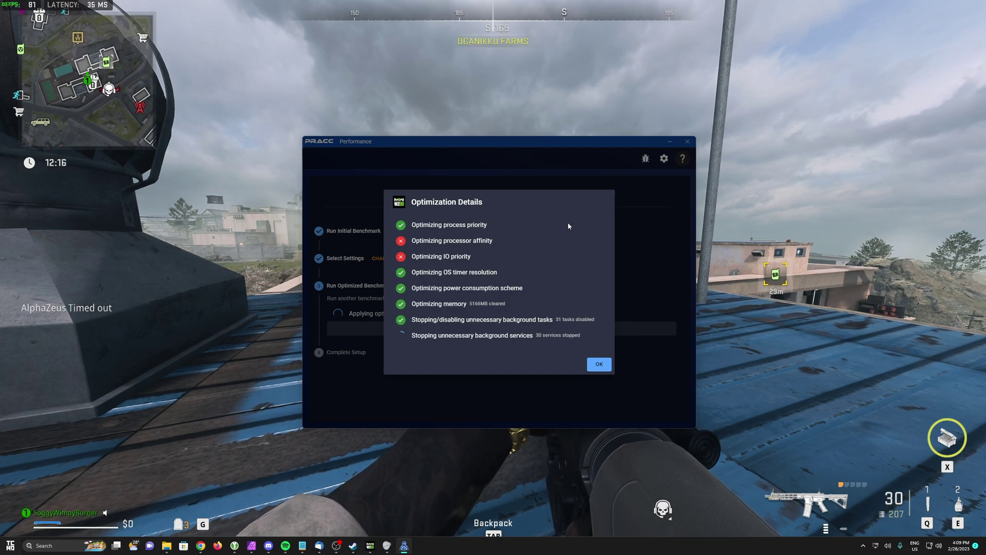
Step: Run the optimized benchmark in the Warzone match with the optimizations applied, and complete the initial setup
click(601, 366)
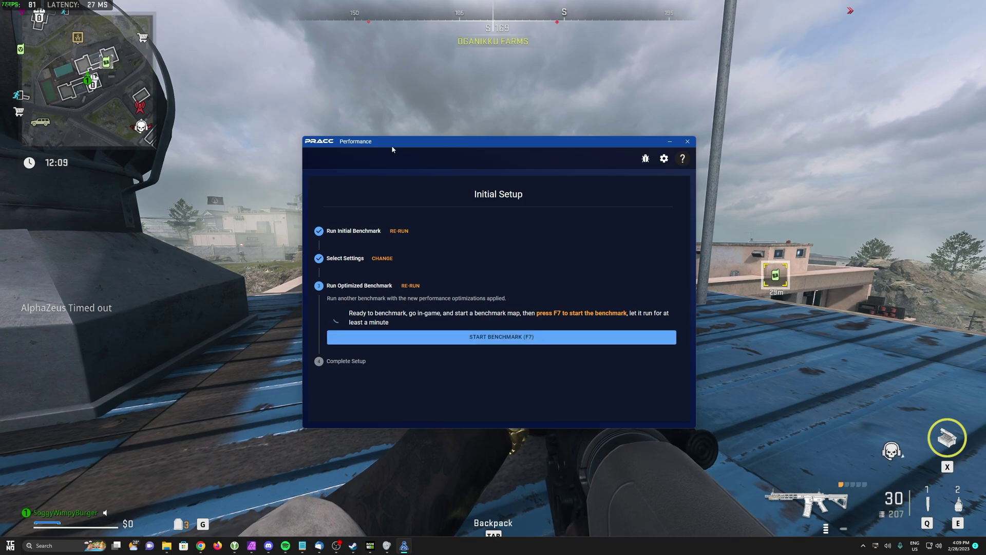
key(alt+Tab)
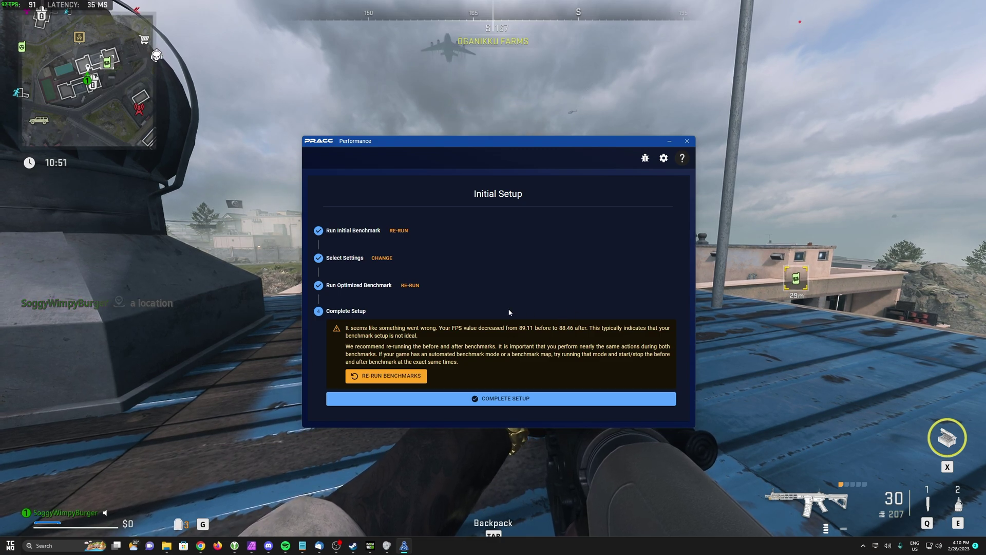
click(508, 400)
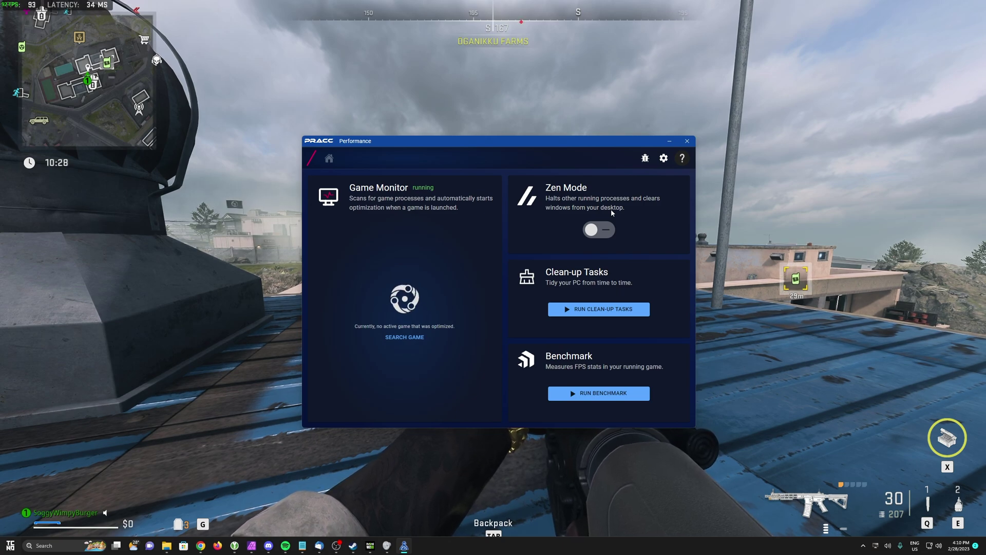
Step: Search for the running Warzone game process in Game Monitor, apply the optimizations to it, and dismiss the optimization details
click(408, 339)
click(369, 289)
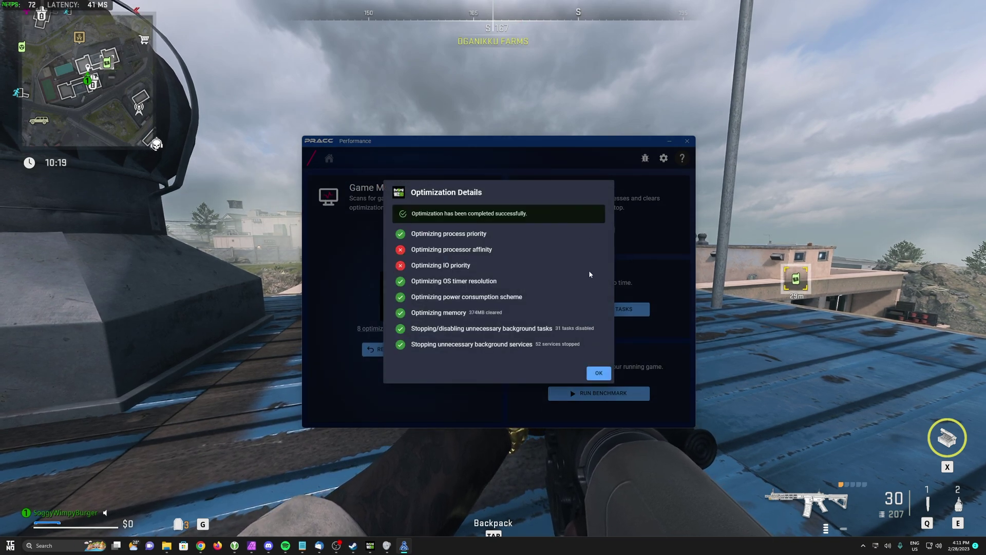
click(596, 375)
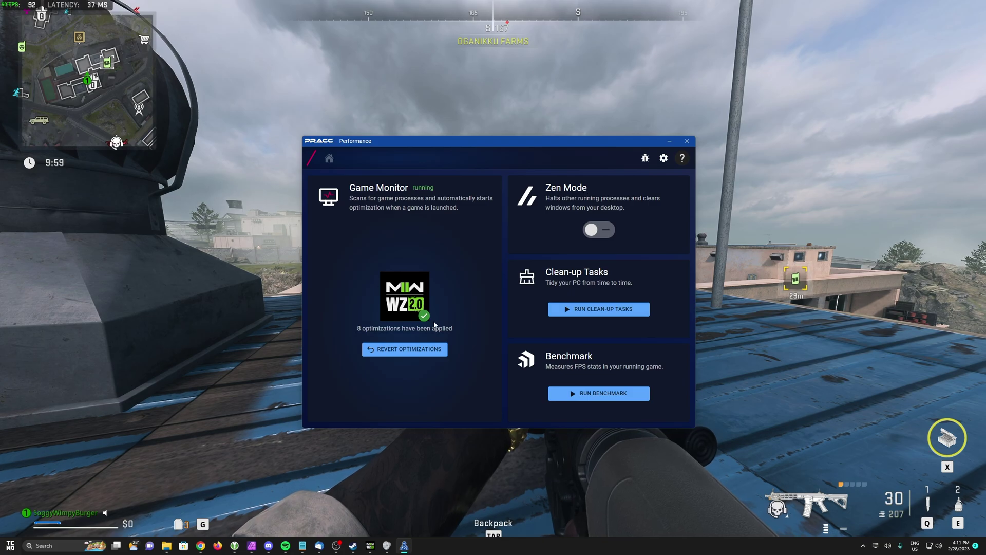
Step: Return to the Warzone match and examine the frame rate on the blue roof while moving, turning and aiming down sights
click(775, 251)
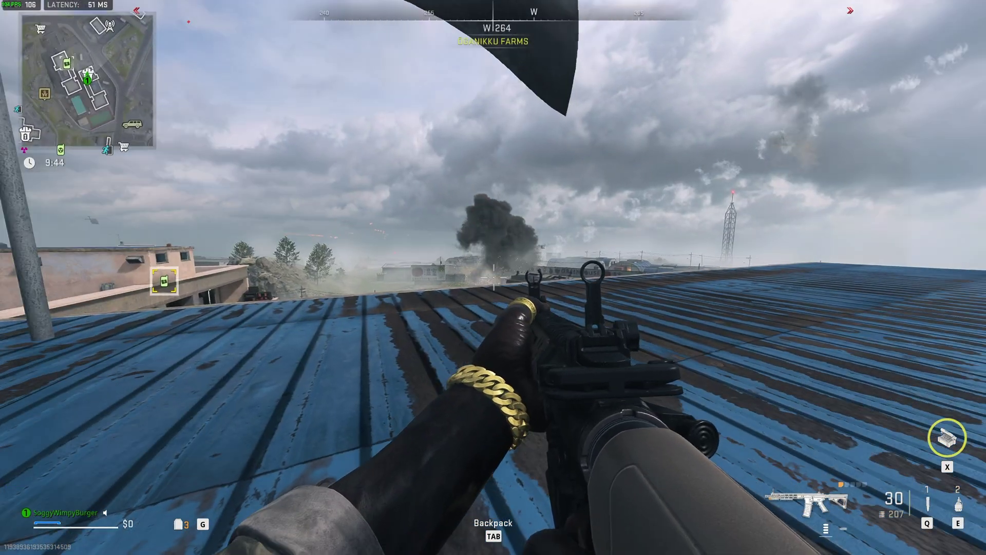
key(w)
key(shift)
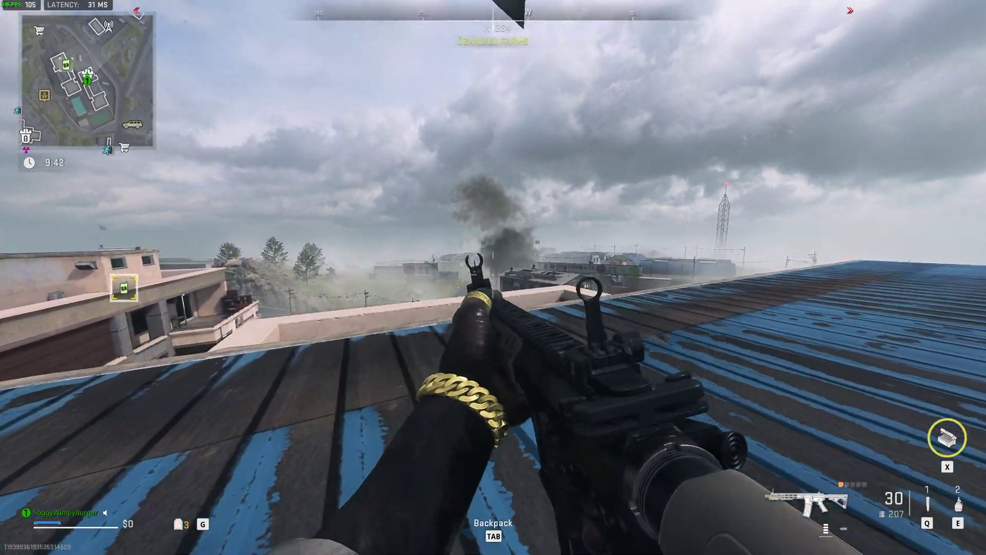
right_click(493, 278)
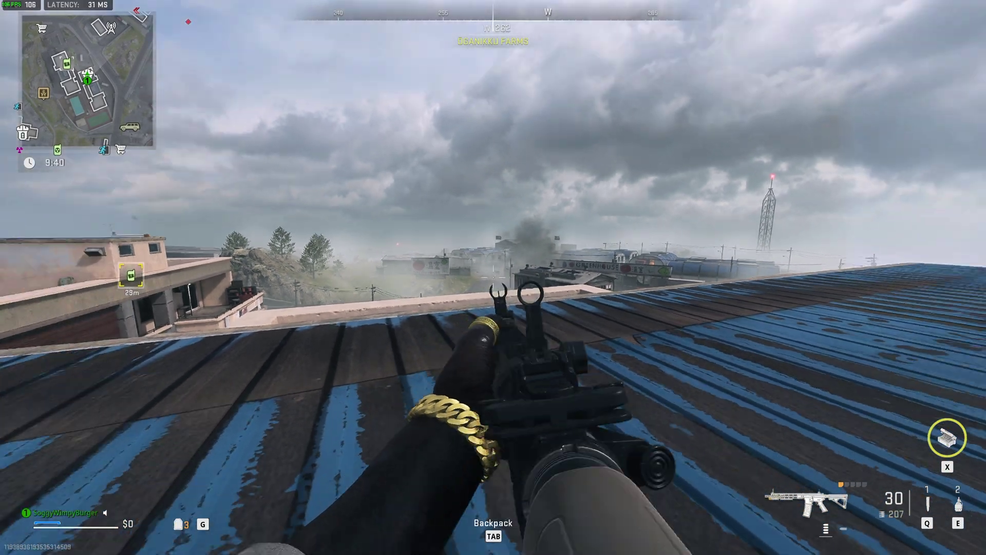
right_click(493, 277)
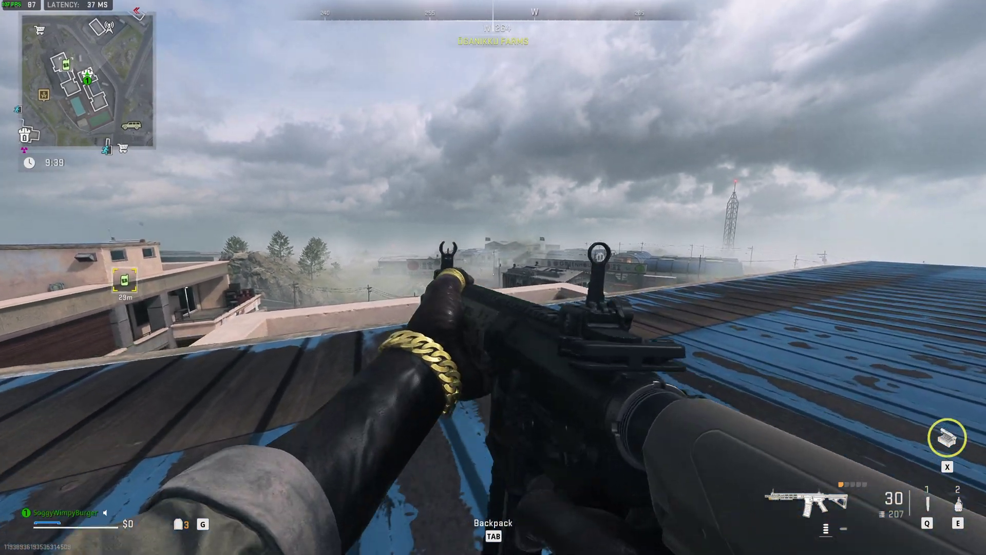
right_click(493, 277)
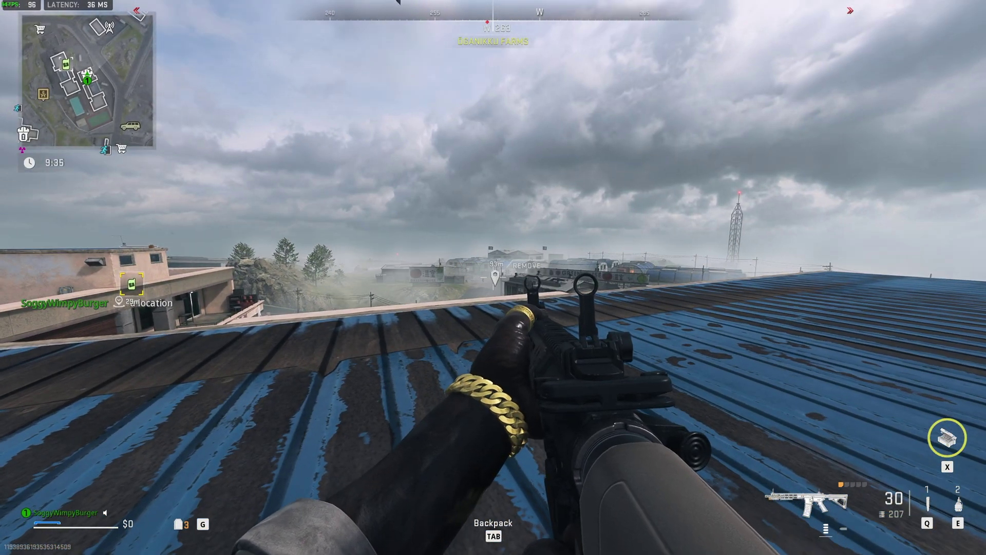
key(z)
key(w)
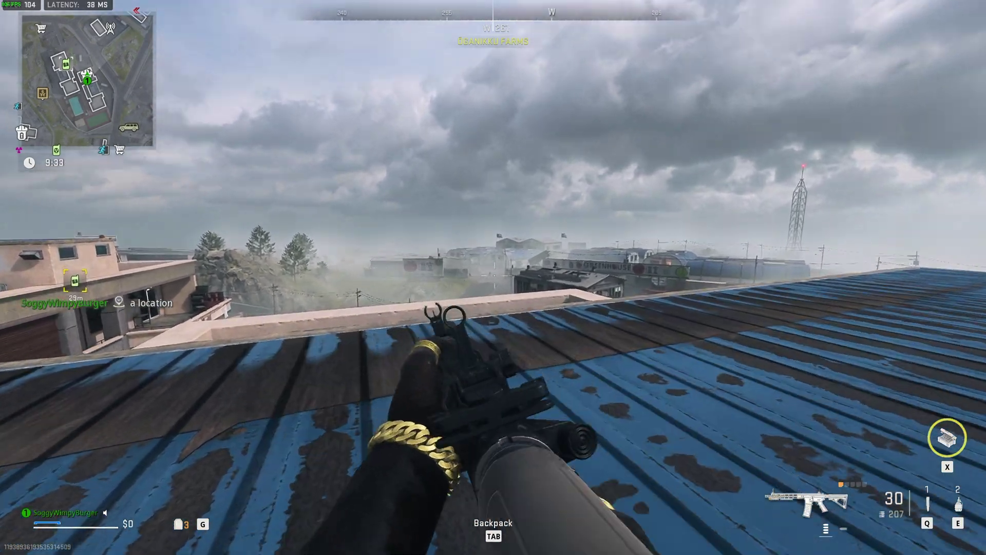
right_click(493, 277)
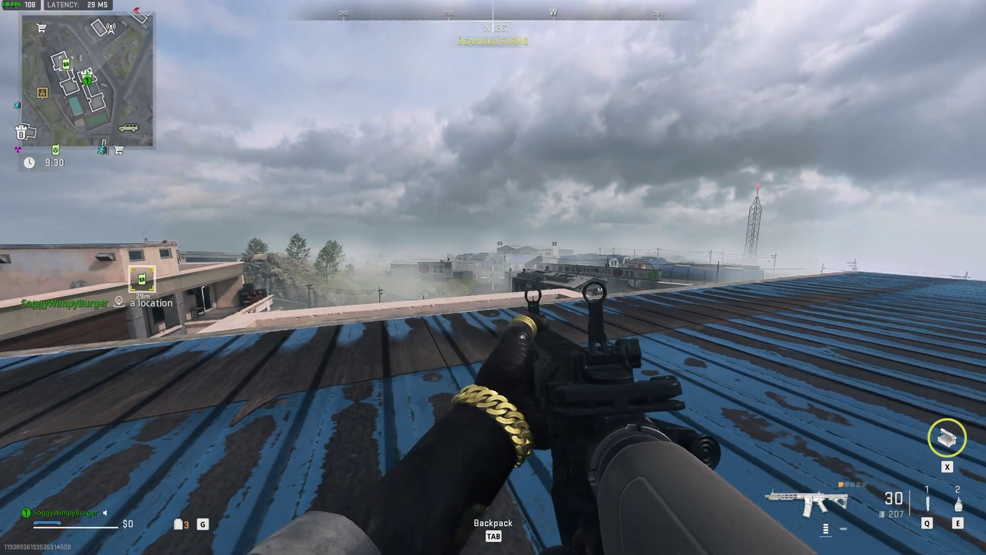
right_click(493, 277)
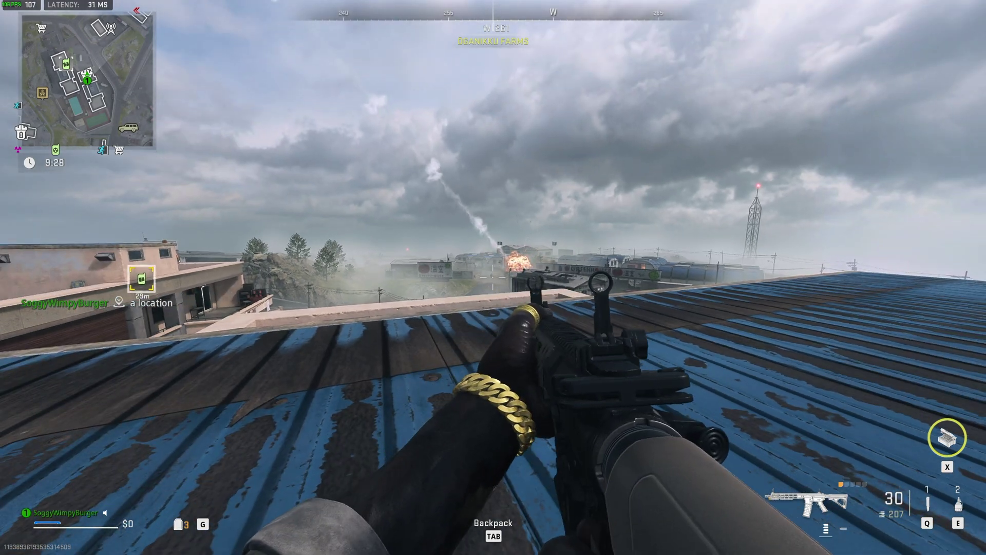
right_click(493, 278)
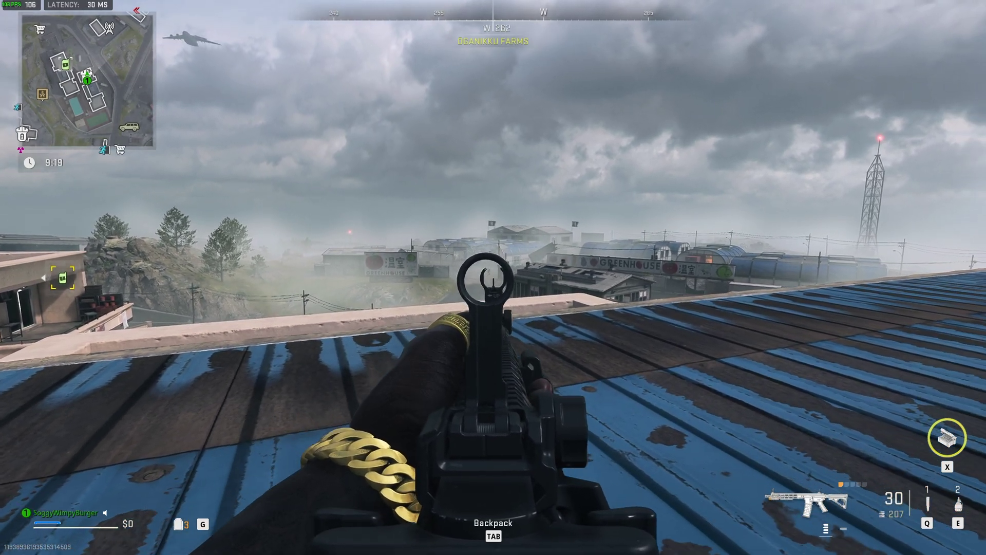
right_click(493, 277)
key(shift+w)
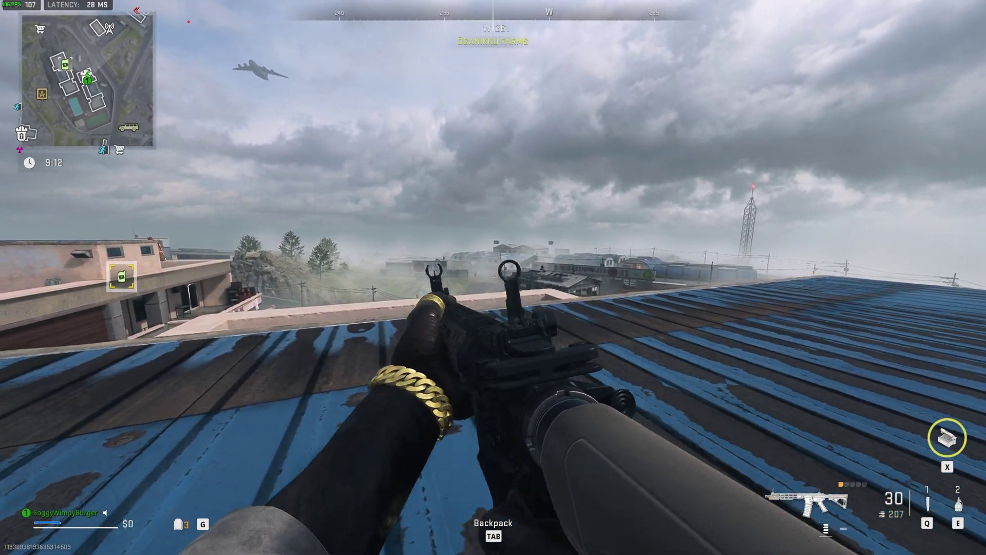
key(w)
key(i)
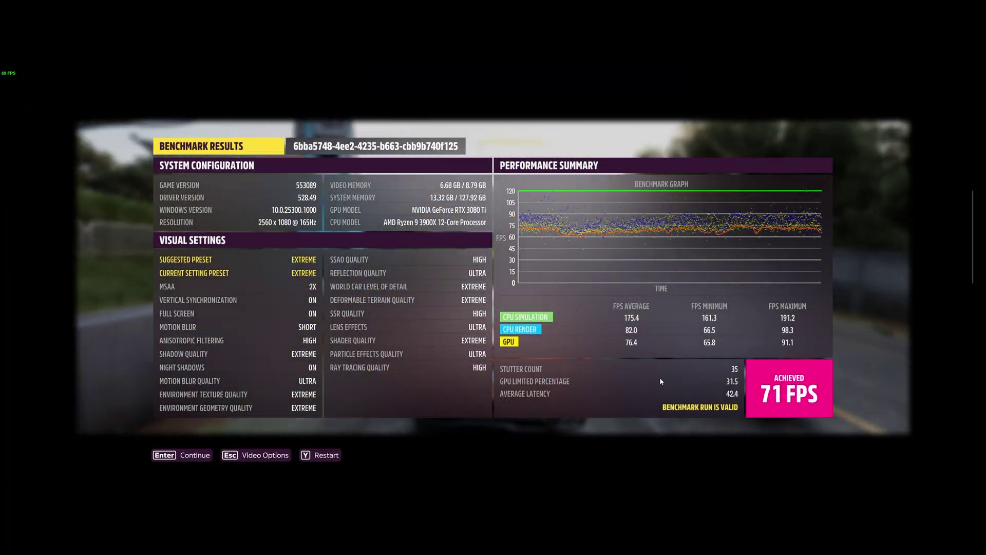
Step: Switch from Forza Horizon 5 to PRACC Performance, apply the optimizations to ForzaHorizon5.exe, and return to the game
key(alt+Tab)
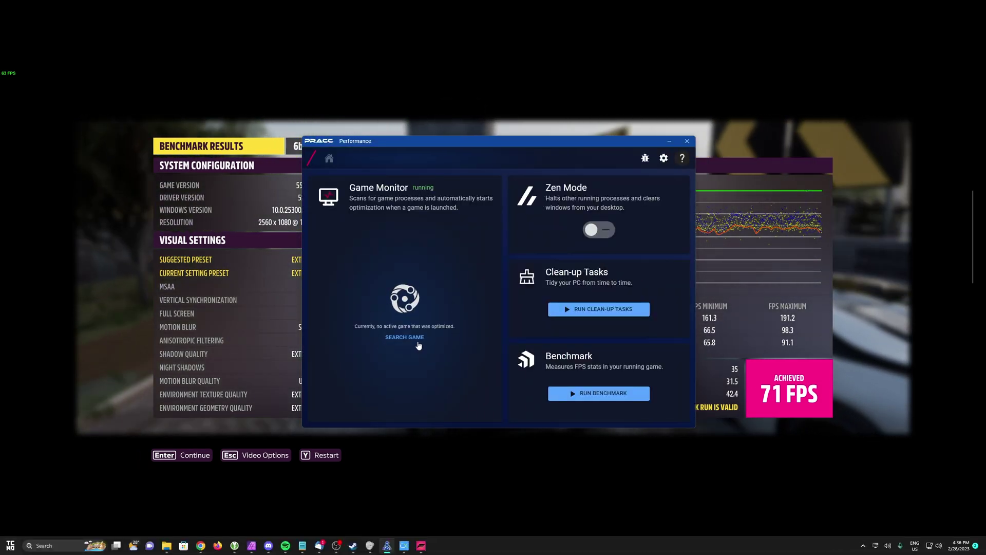
click(405, 337)
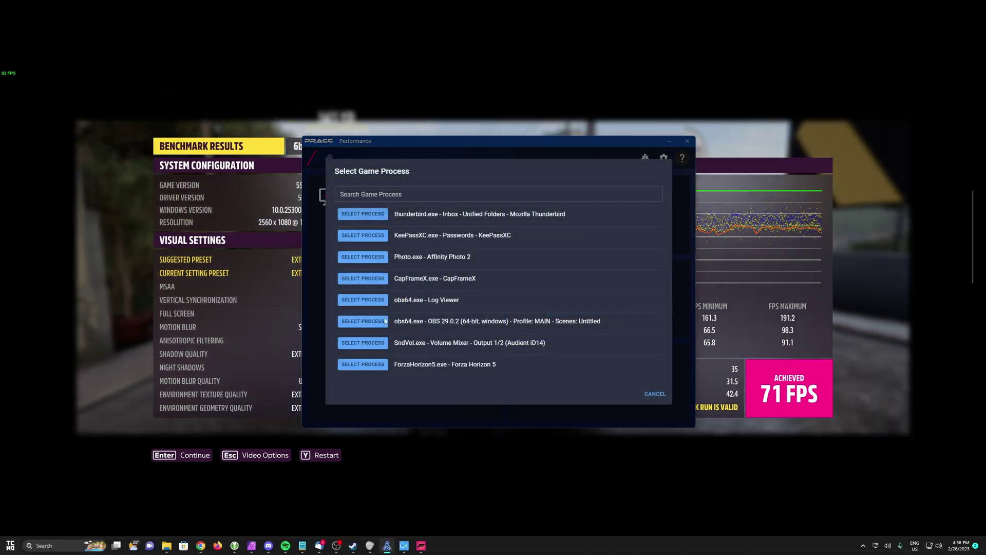
click(383, 364)
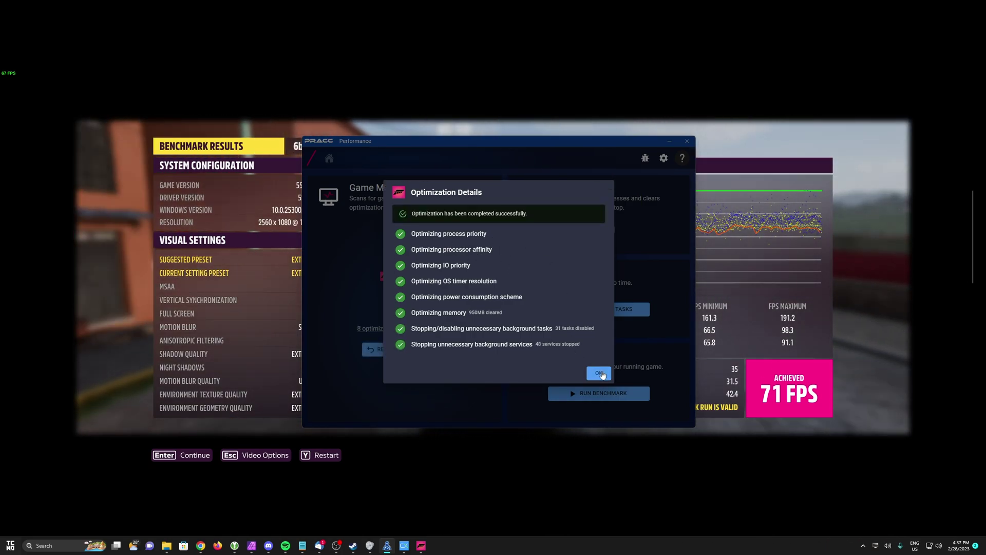
click(598, 373)
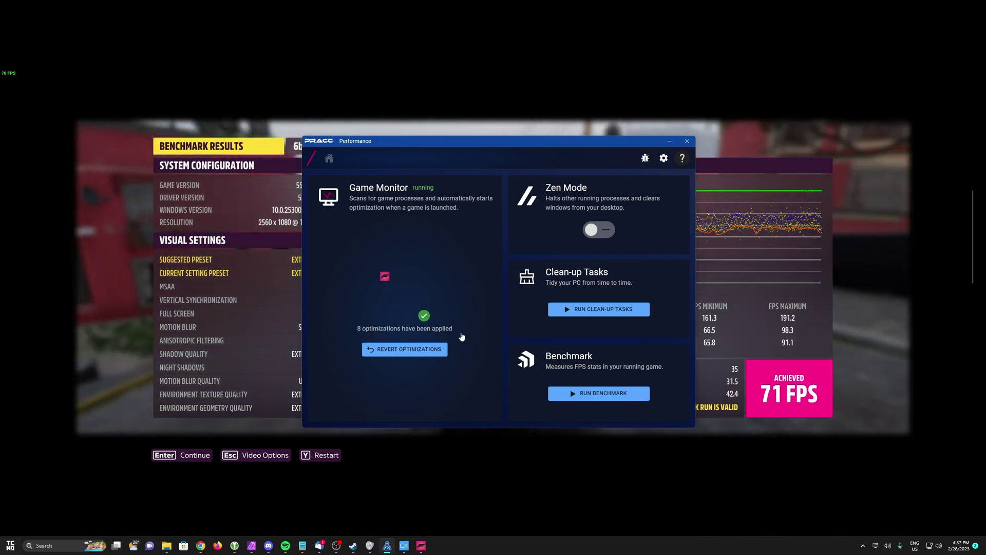
click(729, 316)
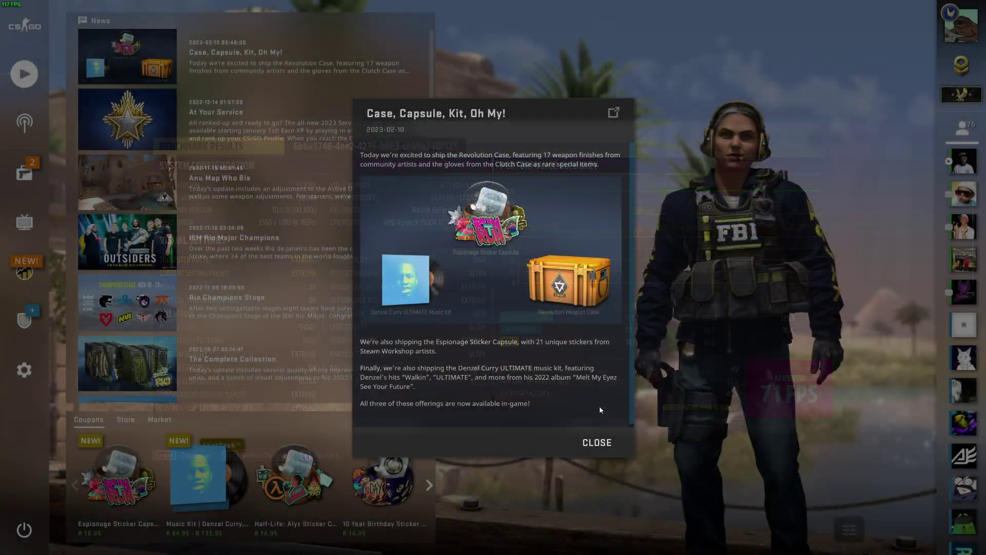
Step: Dismiss the news post in Counter-Strike: Global Offensive and launch the FPS Benchmark workshop map
click(596, 443)
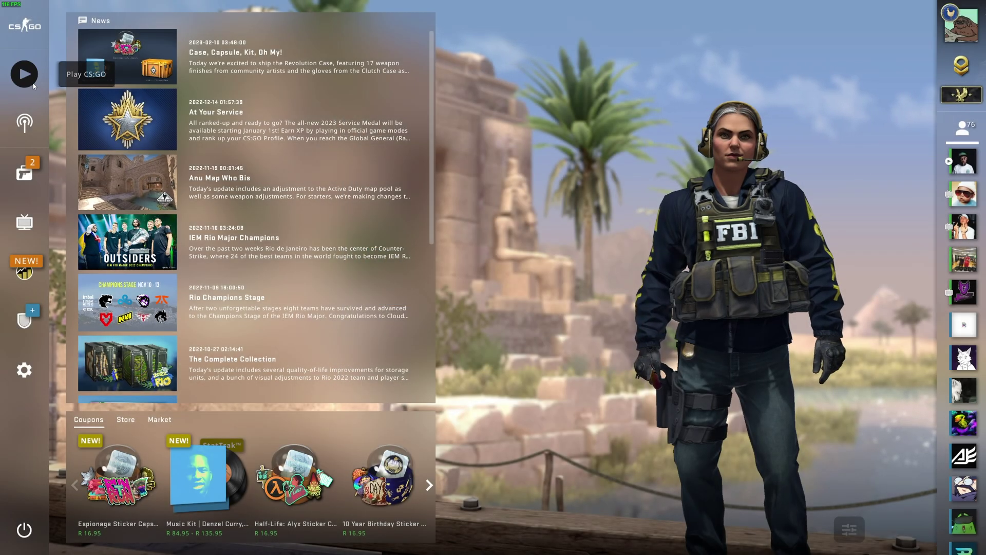
click(24, 74)
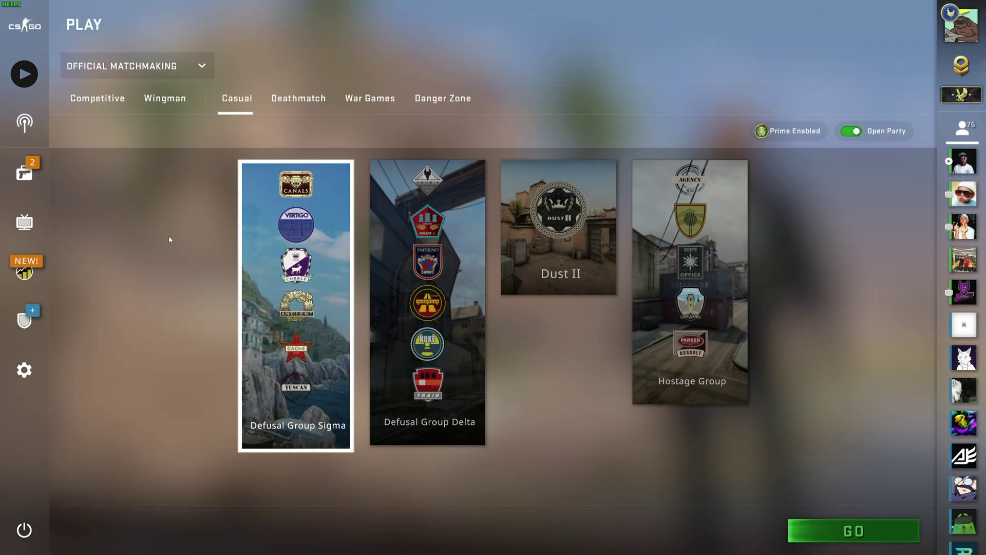
click(132, 65)
click(123, 157)
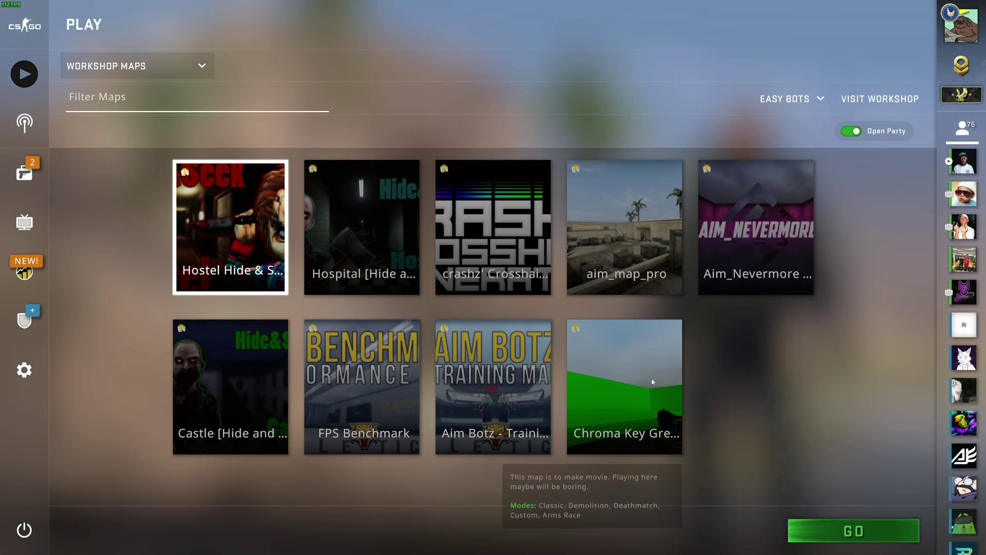
click(409, 403)
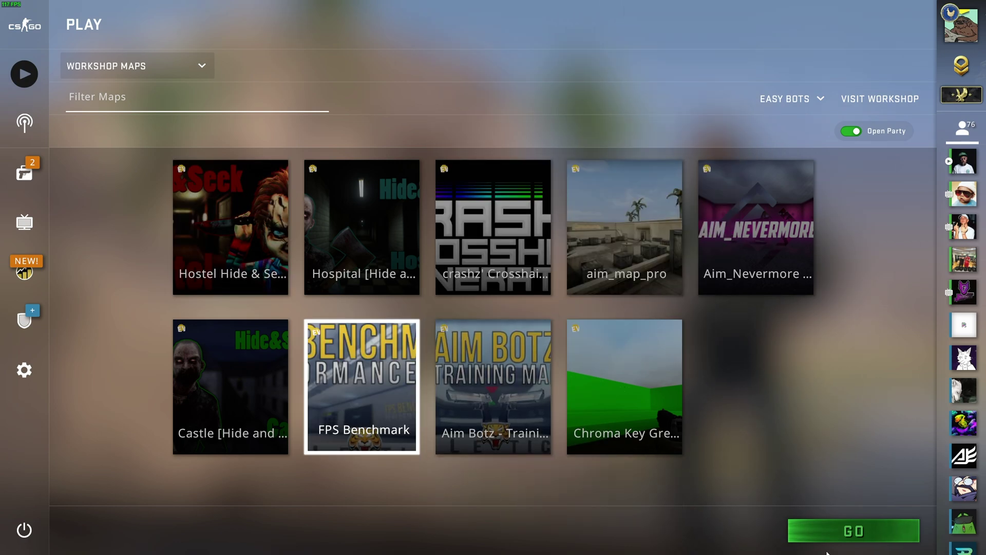
click(854, 531)
click(562, 314)
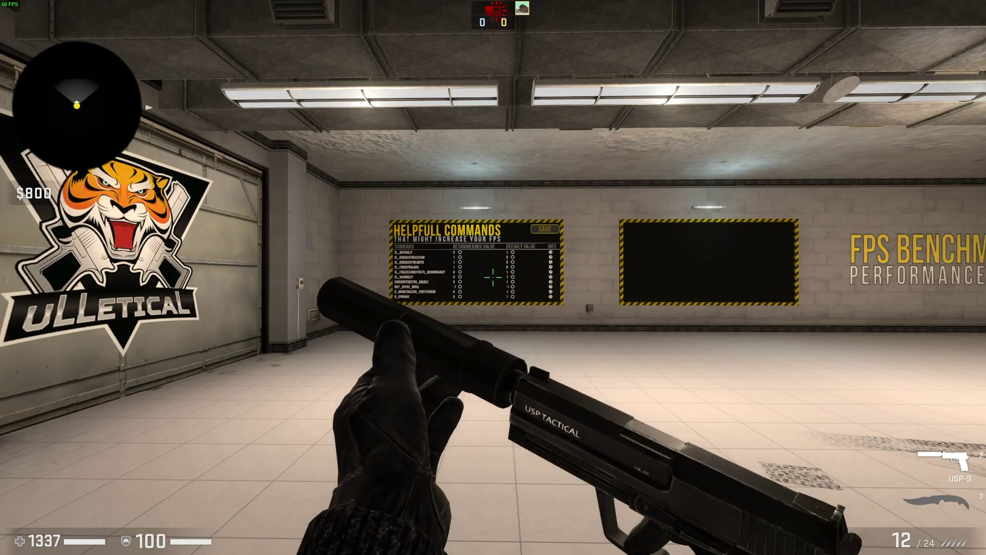
Step: Equip the USP-S and walk up to the Helpfull Commands board in the benchmark map
key(3)
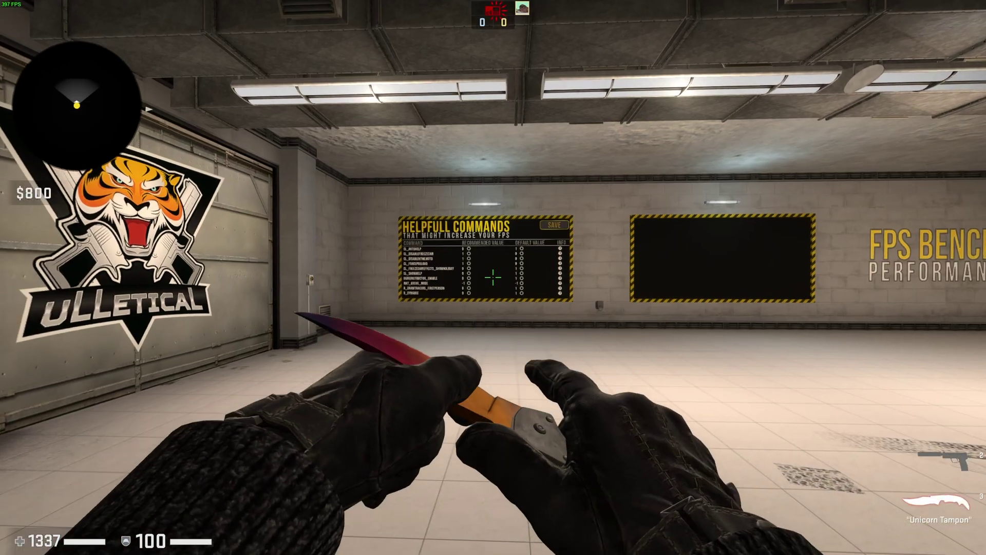
key(2)
key(w)
right_click(493, 277)
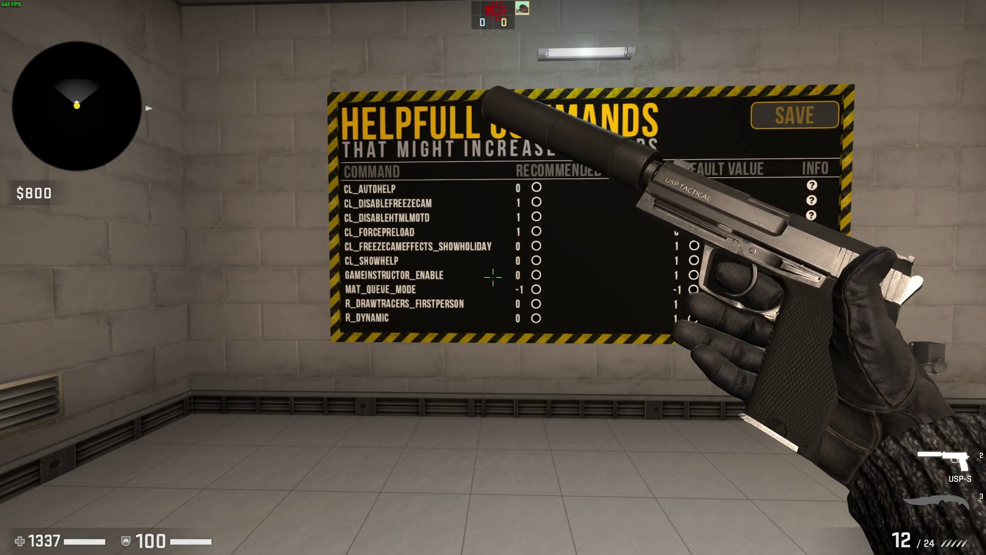
key(s)
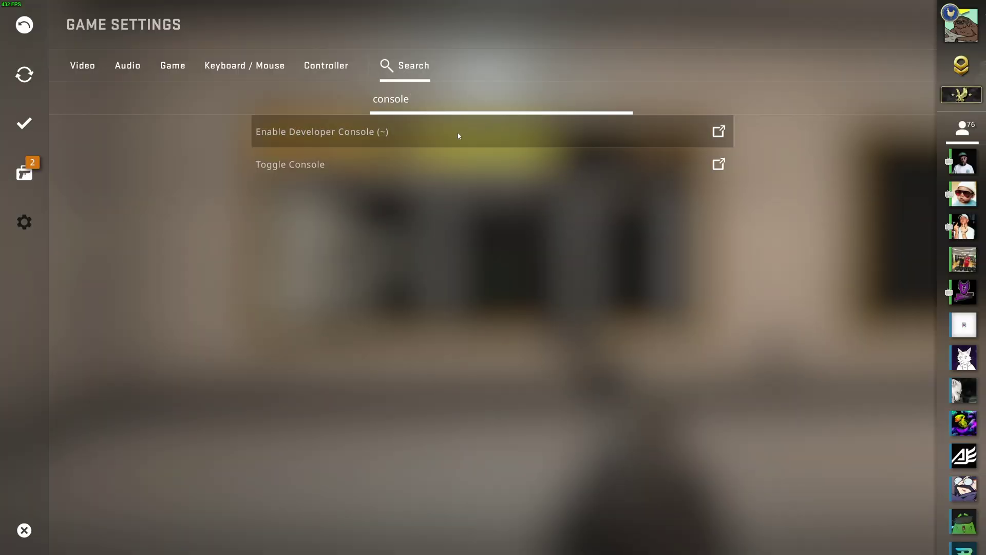
Step: Enable the developer console in the game settings and remove the frame rate cap with the command fps_max 0
click(365, 142)
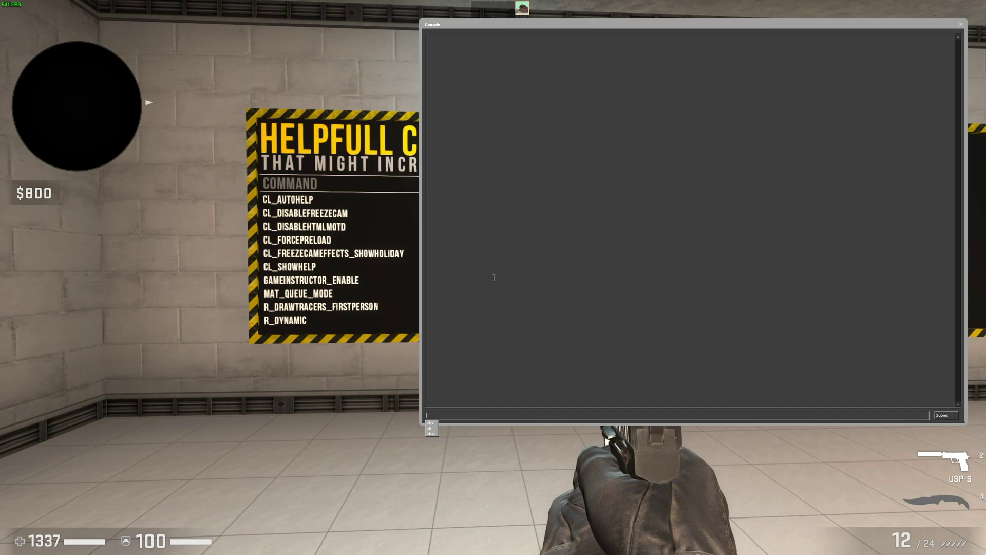
text(fps_max 0)
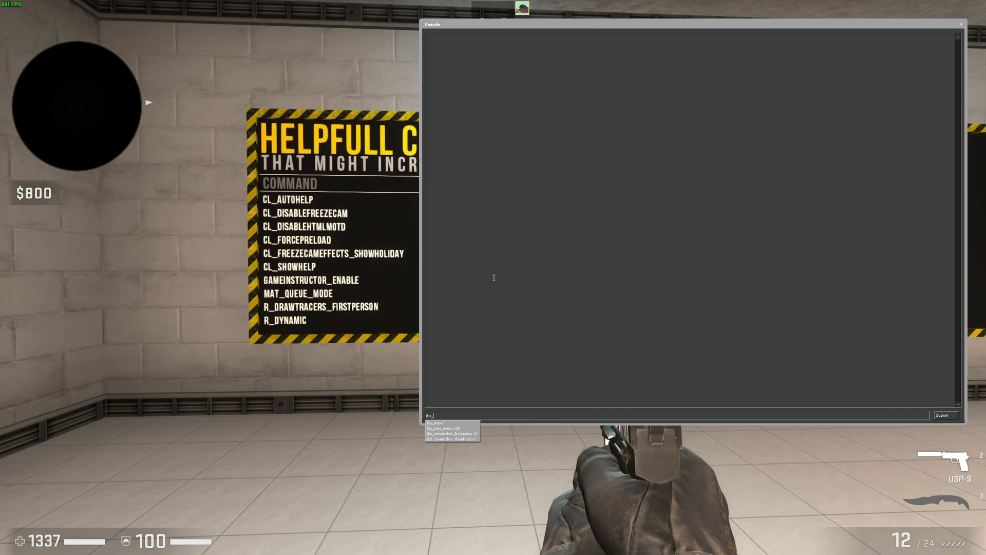
key(Return)
key(grave)
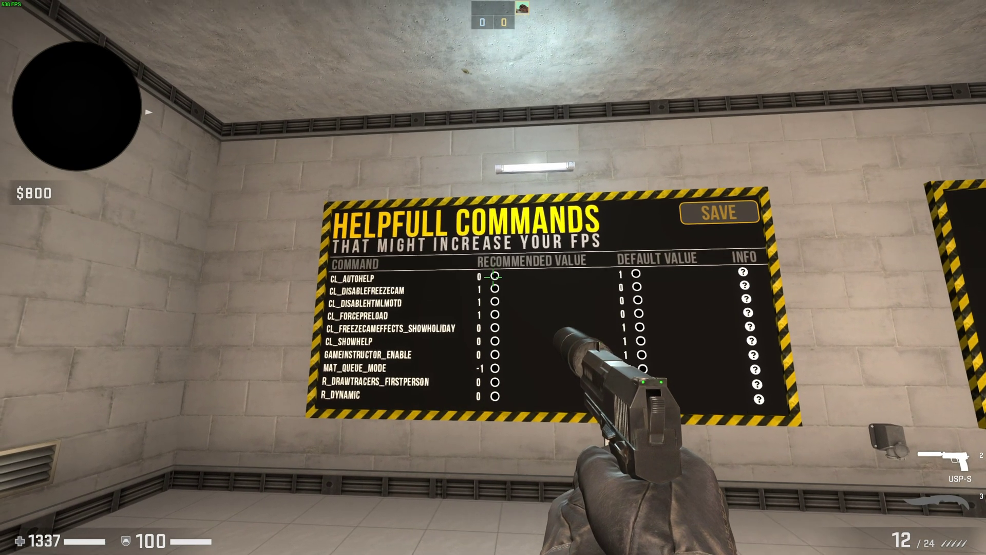
Step: Shoot the recommended value for every command on the Helpfull Commands board, save the configuration, and run the FPS benchmark
click(493, 277)
click(493, 277)
click(493, 278)
click(493, 278)
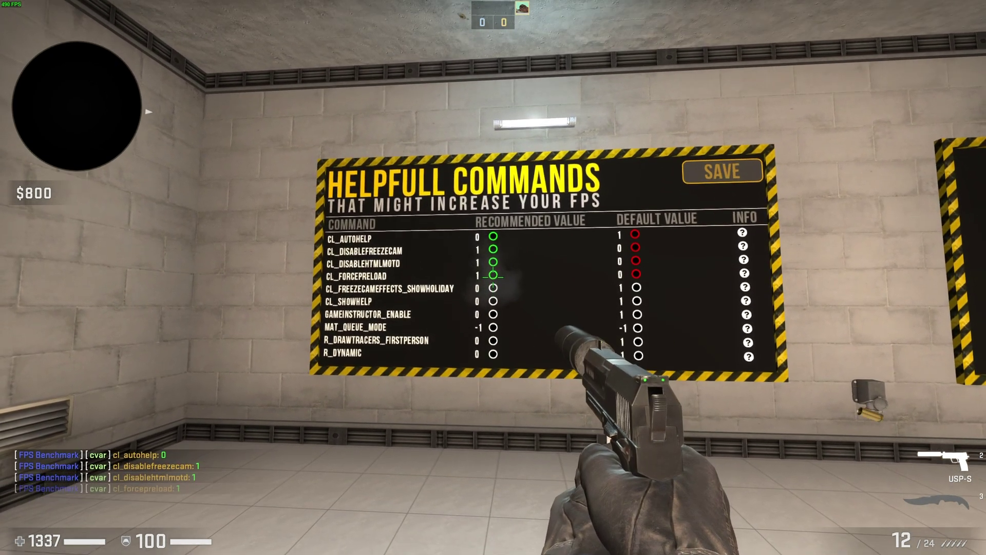
click(493, 278)
click(493, 278)
click(493, 277)
click(493, 278)
click(493, 277)
click(493, 278)
click(493, 277)
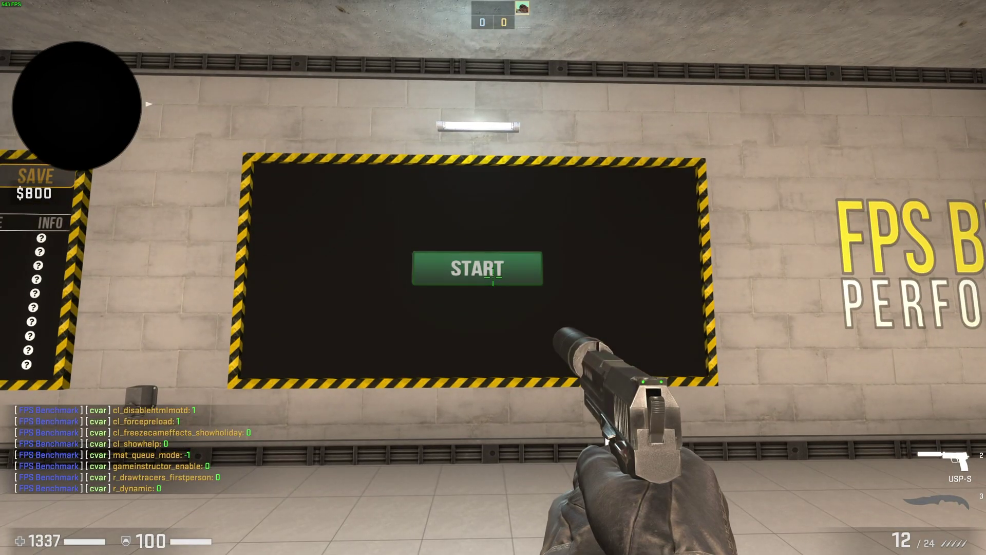
click(493, 278)
click(493, 277)
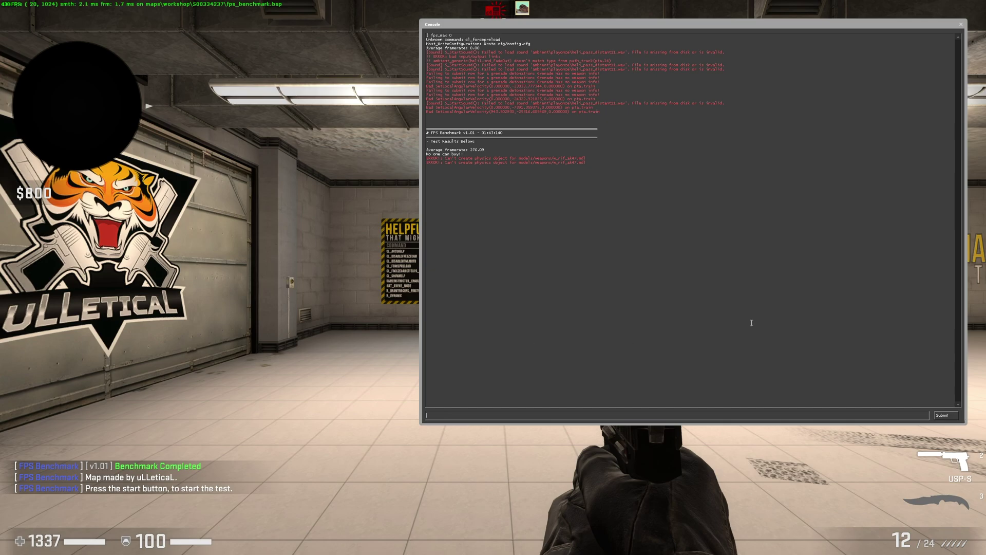
Step: Switch to PRACC Performance, select csgo.exe as the game process, and apply its optimizations
key(alt+Tab)
click(588, 358)
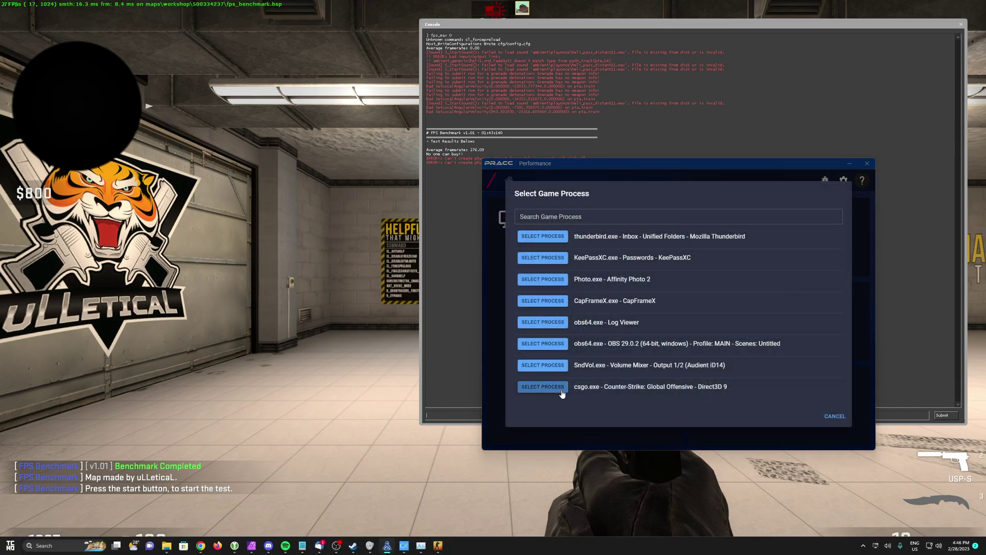
click(543, 387)
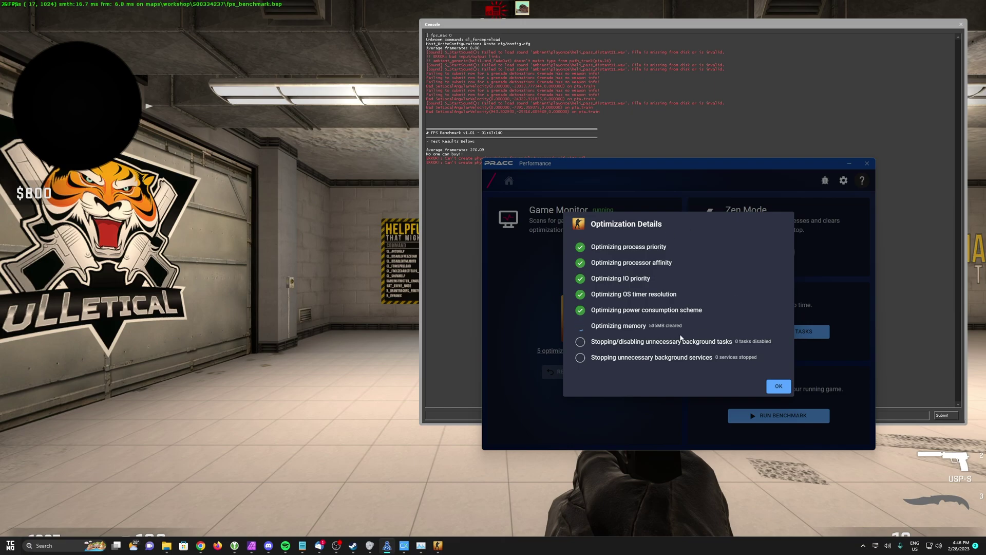
click(778, 396)
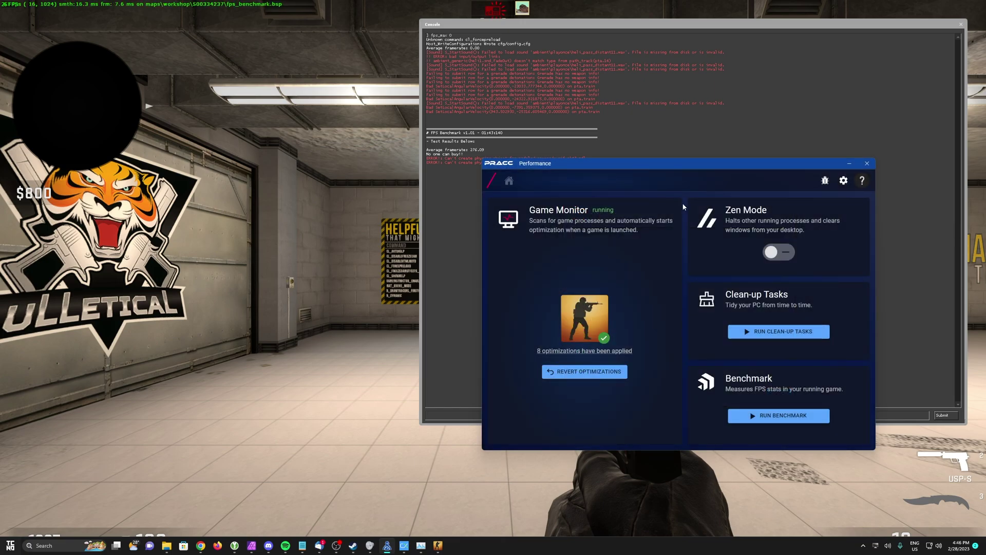
Step: Return to Counter-Strike: Global Offensive, shoot and save the recommended values on the Helpfull Commands board, and rerun the FPS benchmark
click(648, 132)
key(grave)
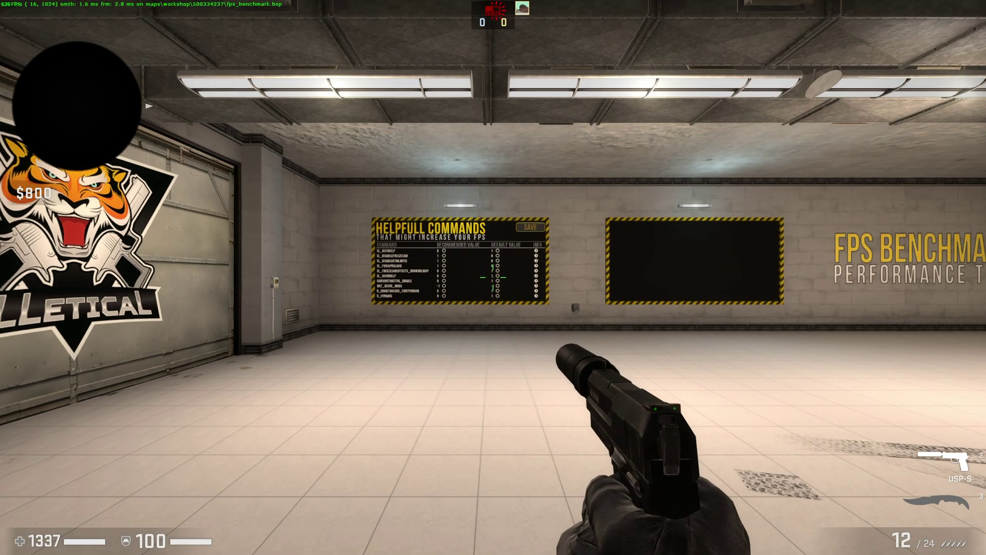
key(w)
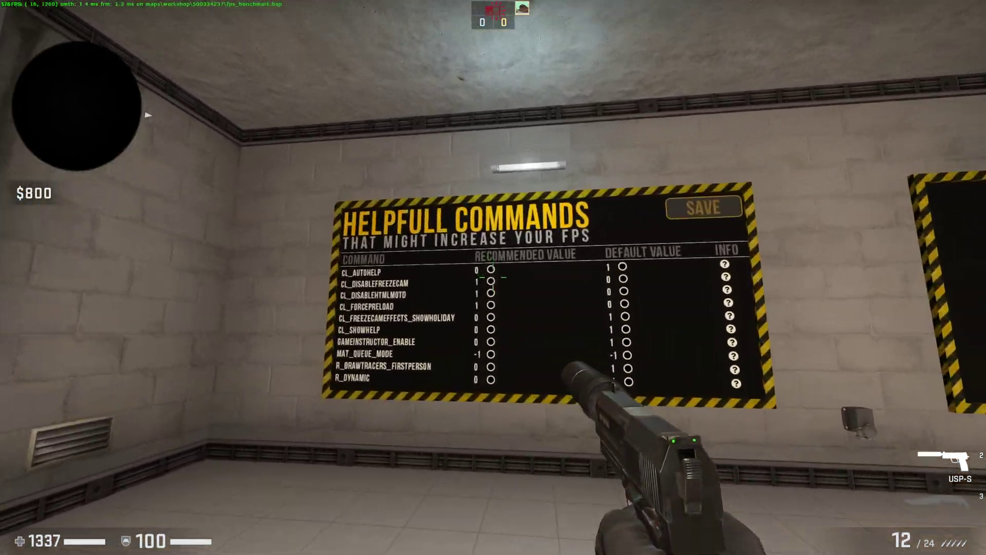
click(493, 277)
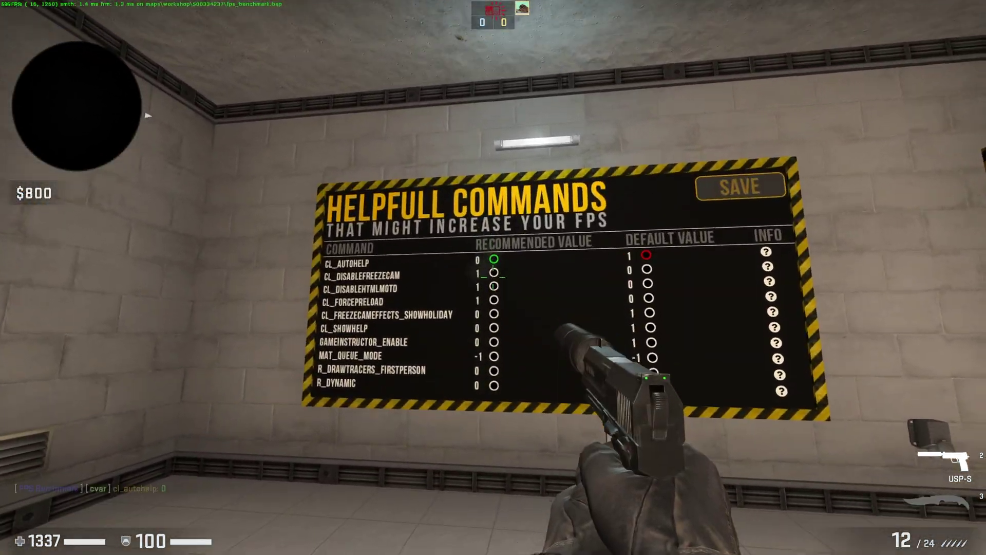
click(493, 277)
click(493, 277)
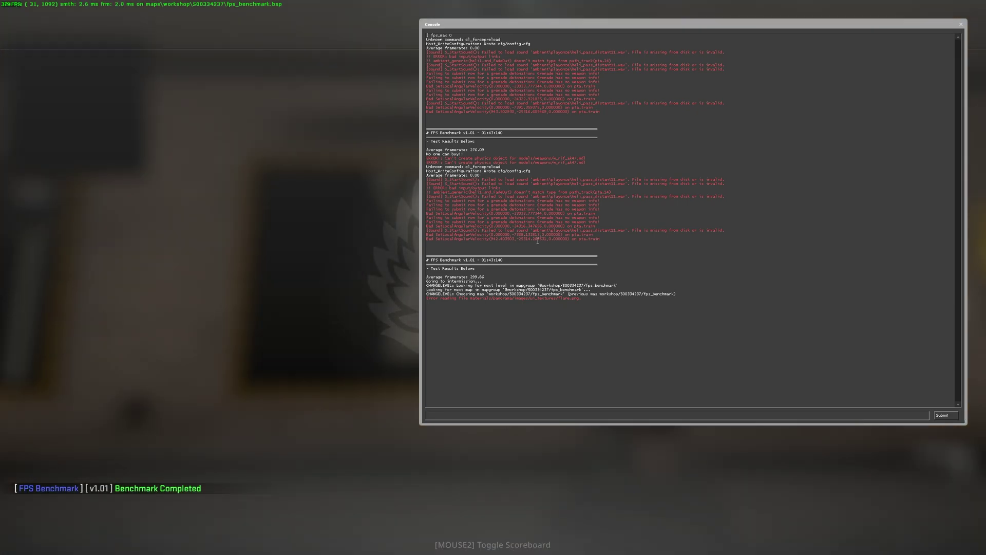
key(grave)
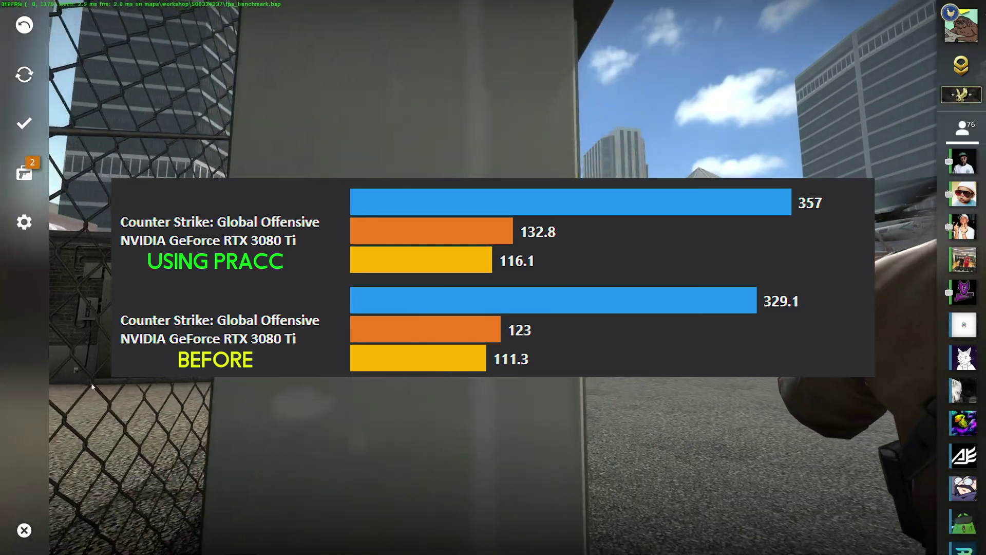
Step: Quit Counter-Strike: Global Offensive and reposition the PRACC Performance window on the desktop
click(24, 530)
click(556, 315)
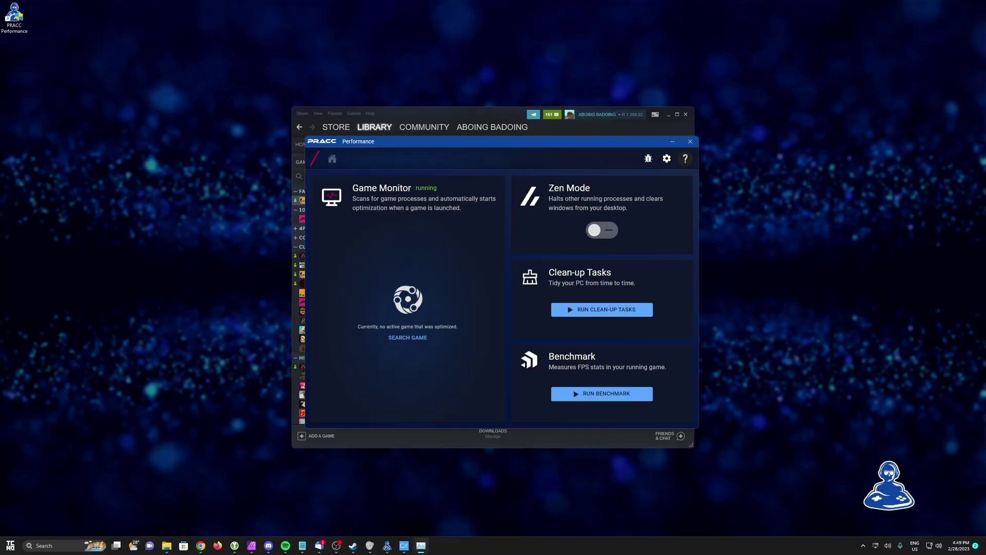
drag(508, 143, 499, 142)
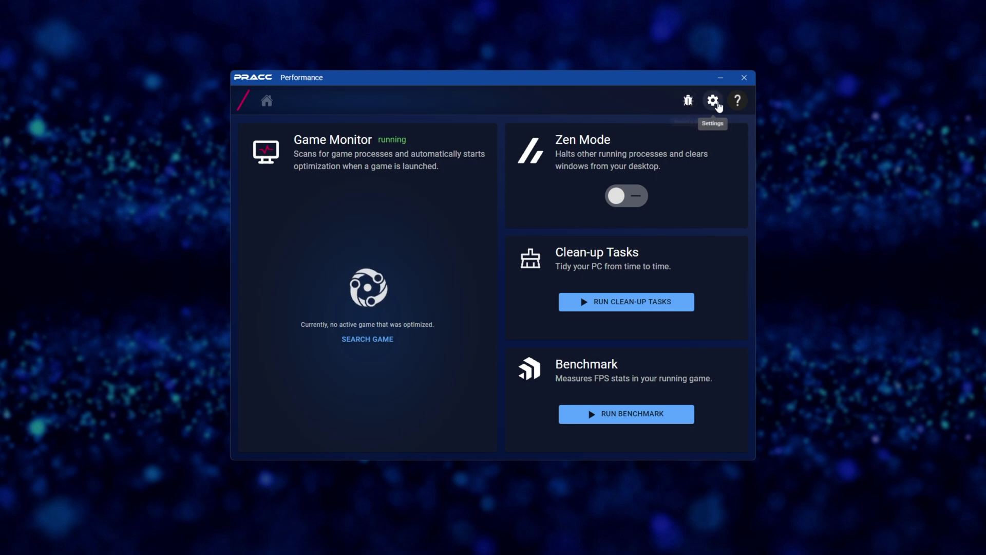
Step: Review the PRACC Performance settings and assign ALT+NumpadSubtract as the hot-key for Toggle ZEN-Mode
click(714, 101)
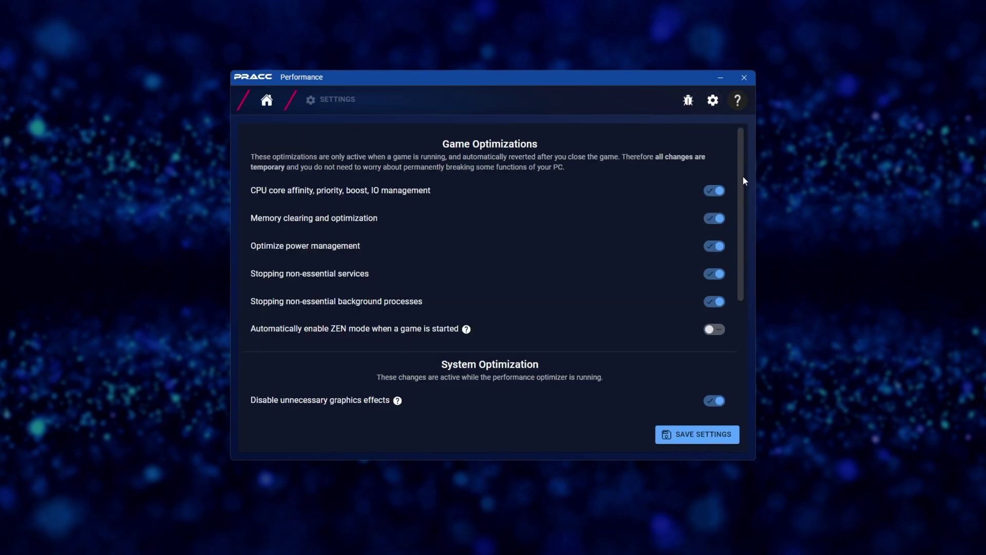
drag(743, 178, 746, 317)
drag(745, 352, 743, 221)
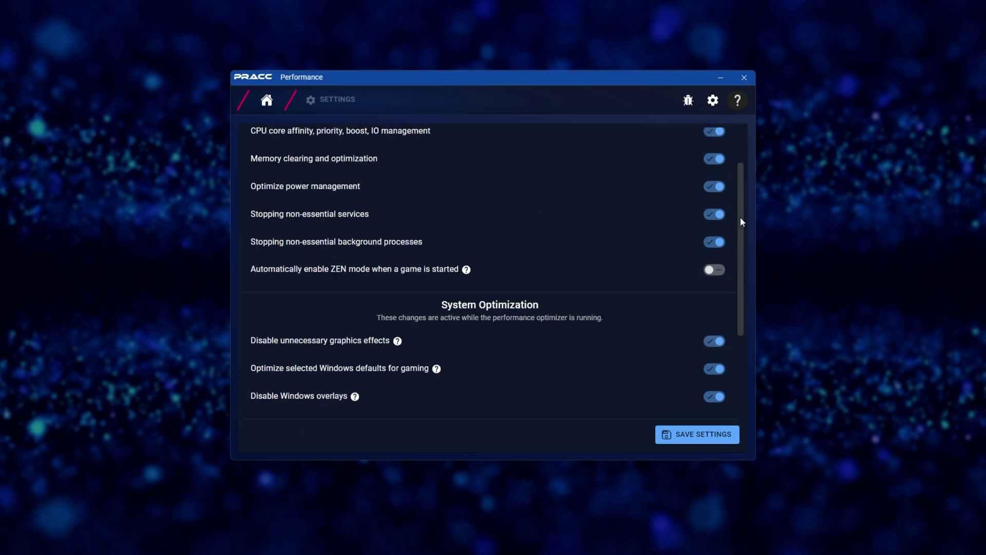
drag(740, 217, 731, 297)
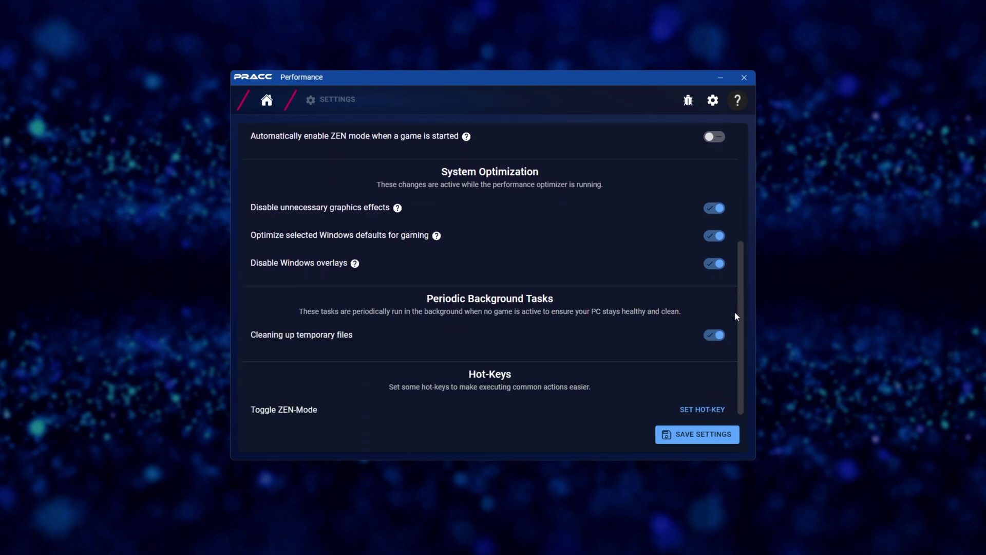
drag(742, 278, 746, 305)
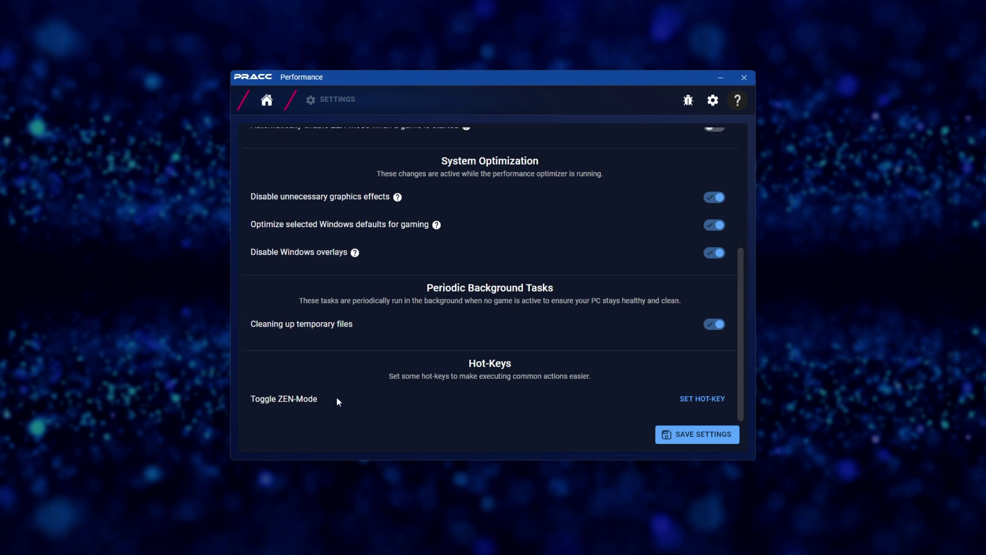
click(698, 399)
key(alt+KP_Subtract)
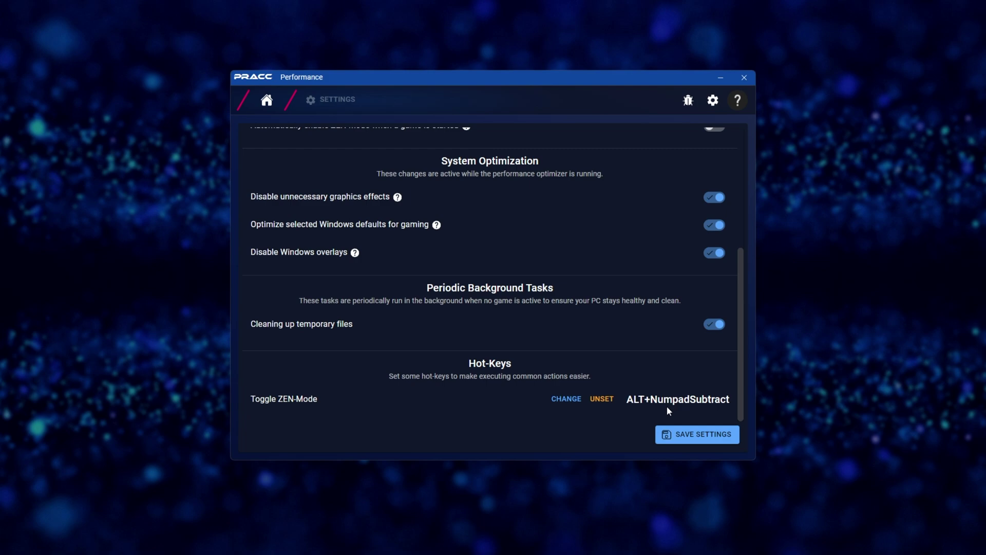
scroll(667, 406, up, 4)
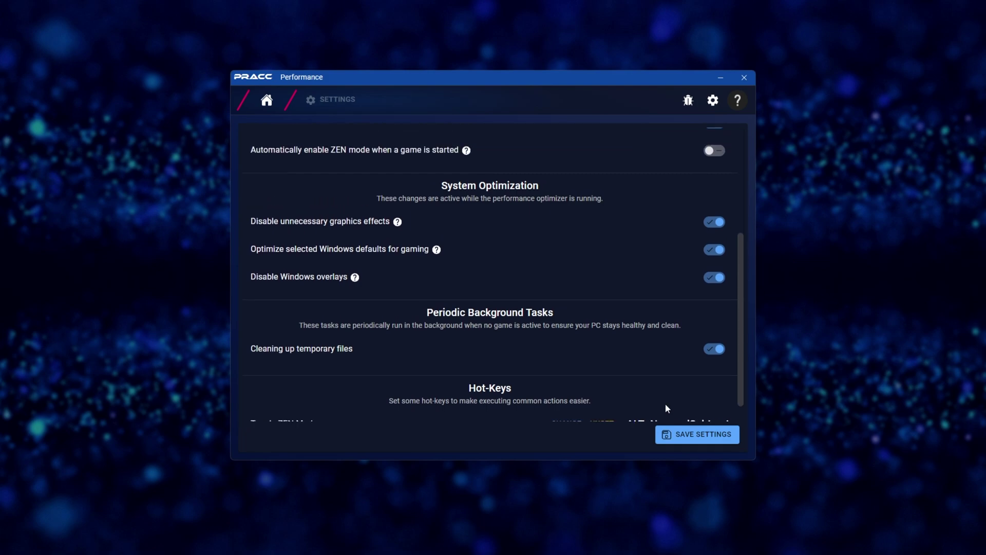